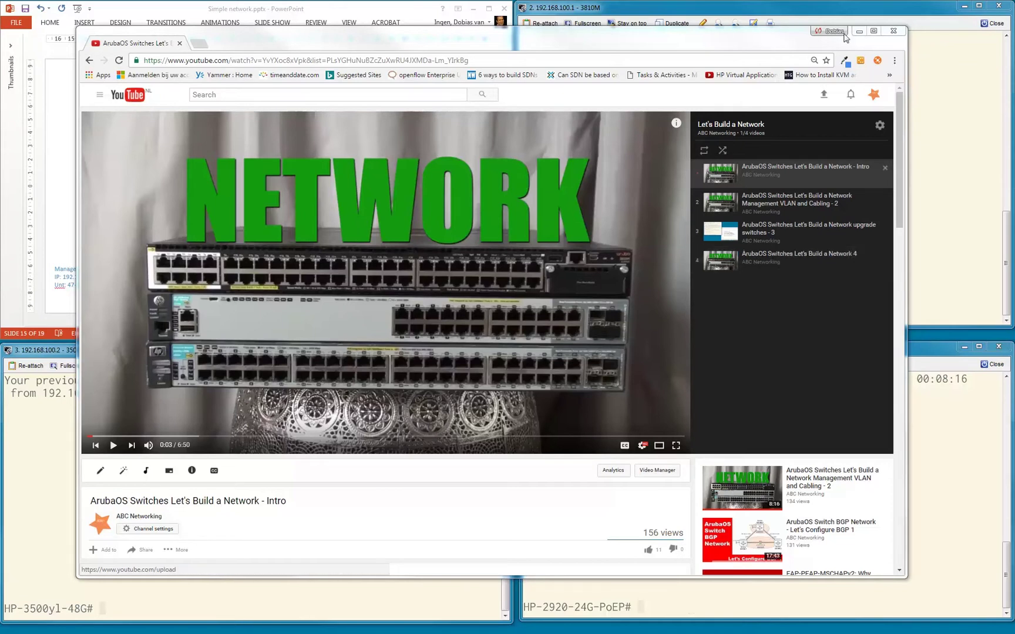
- Close the Chrome window playing the ArubaOS intro video to reveal the switch terminals
left_click(892, 31)
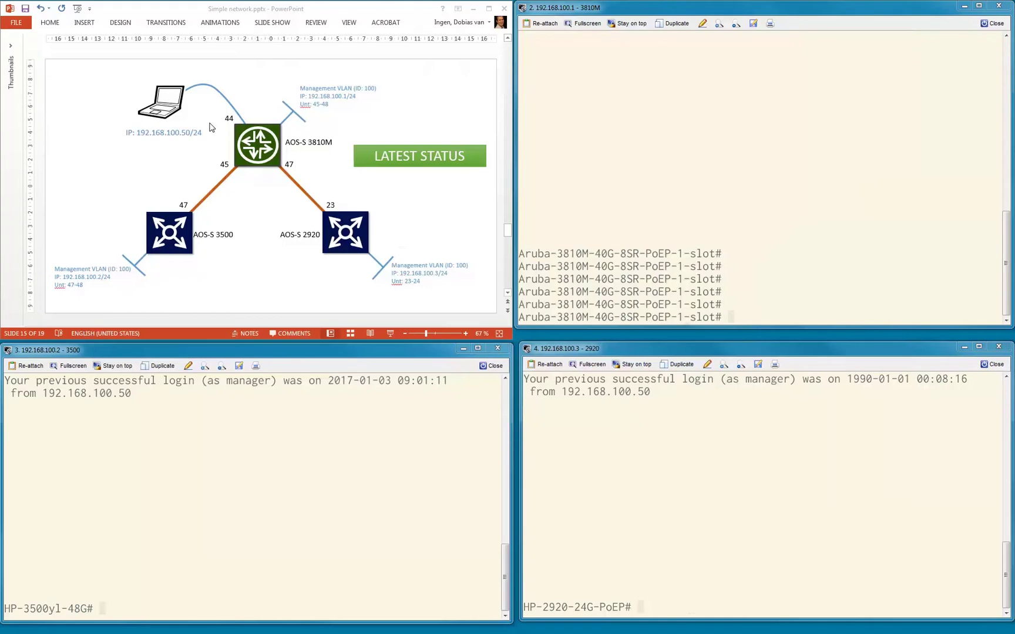
- Advance the slides past the VLAN network diagram to slide 17, 'Configure VLANs on 3810'
left_click(507, 295)
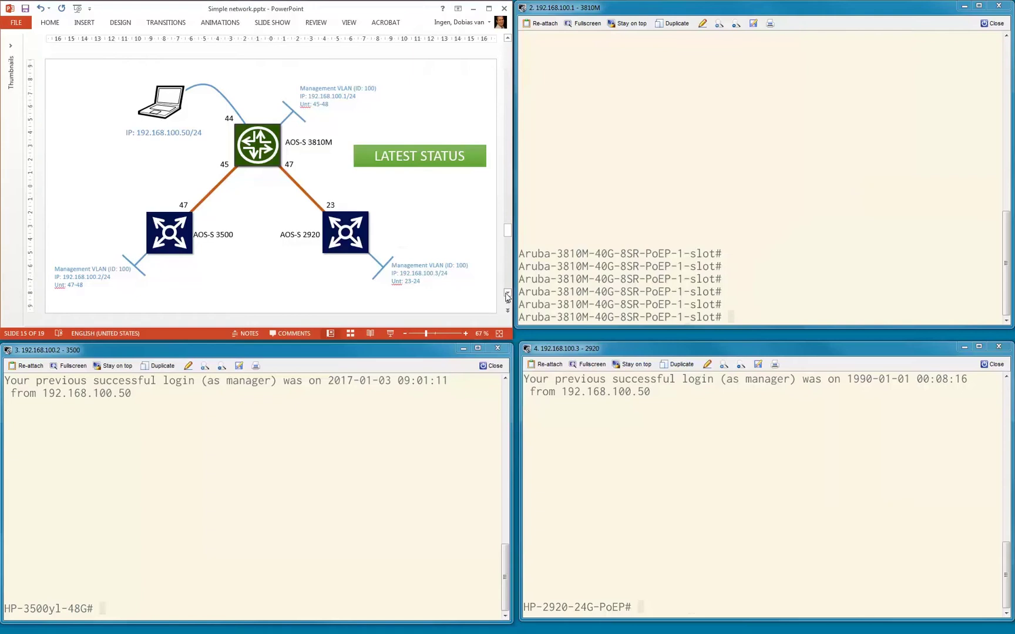
left_click(508, 295)
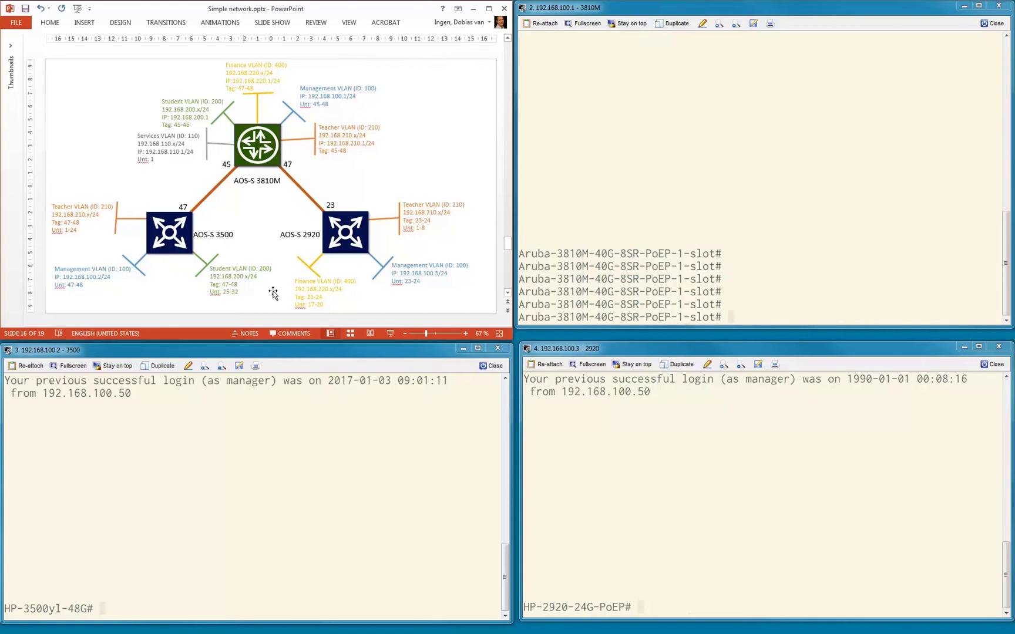
left_click(508, 294)
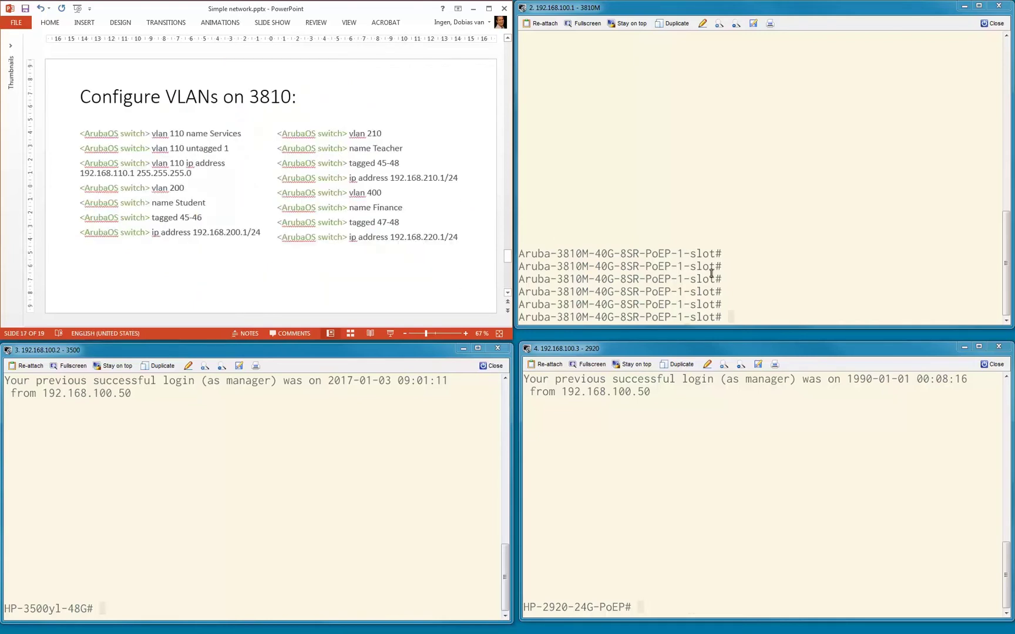
left_click(773, 312)
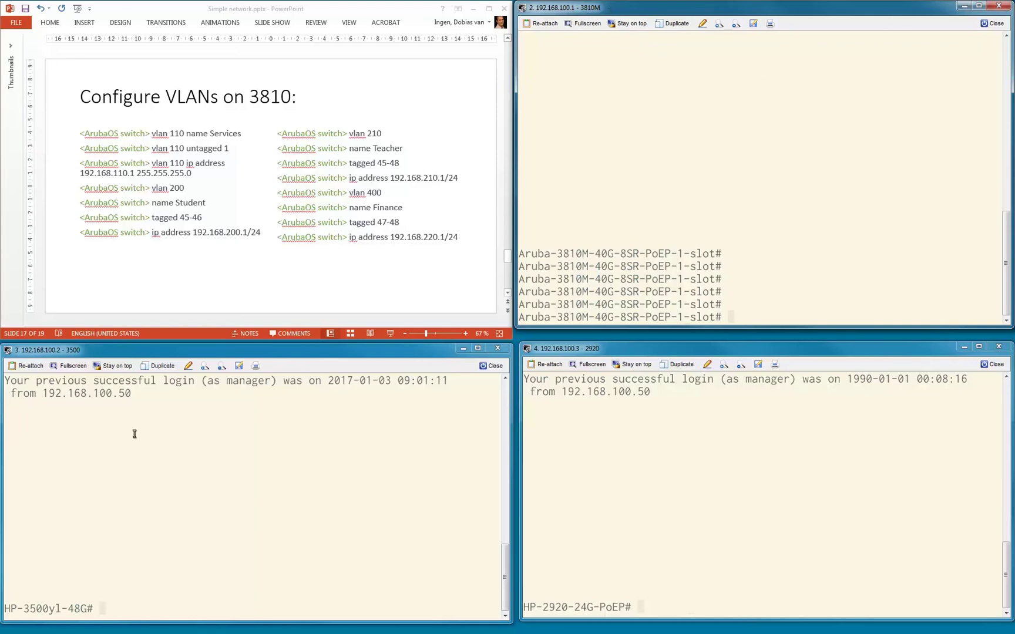
left_click(506, 41)
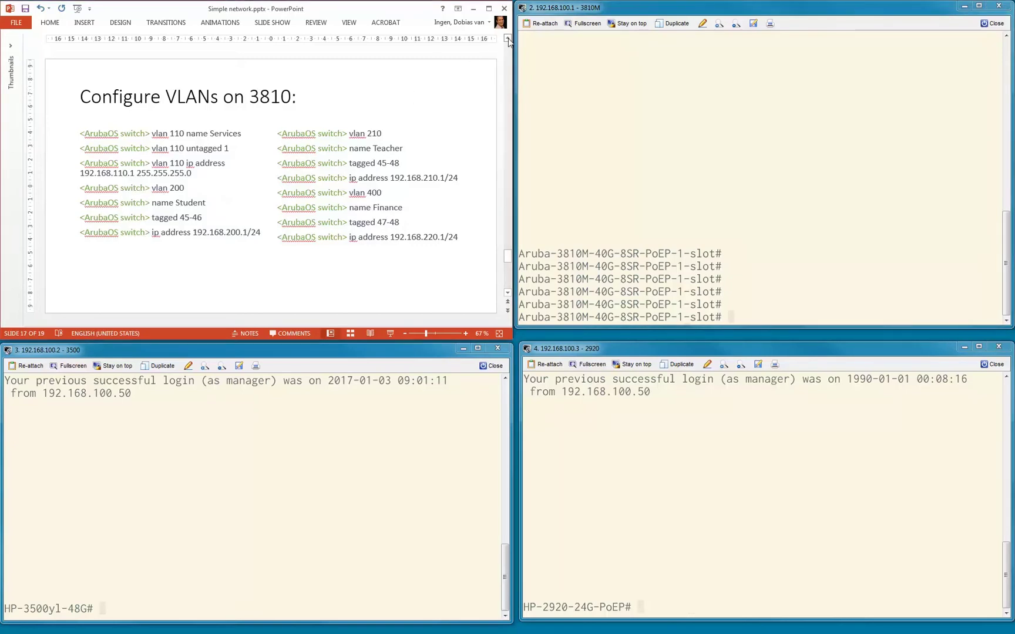
left_click(508, 38)
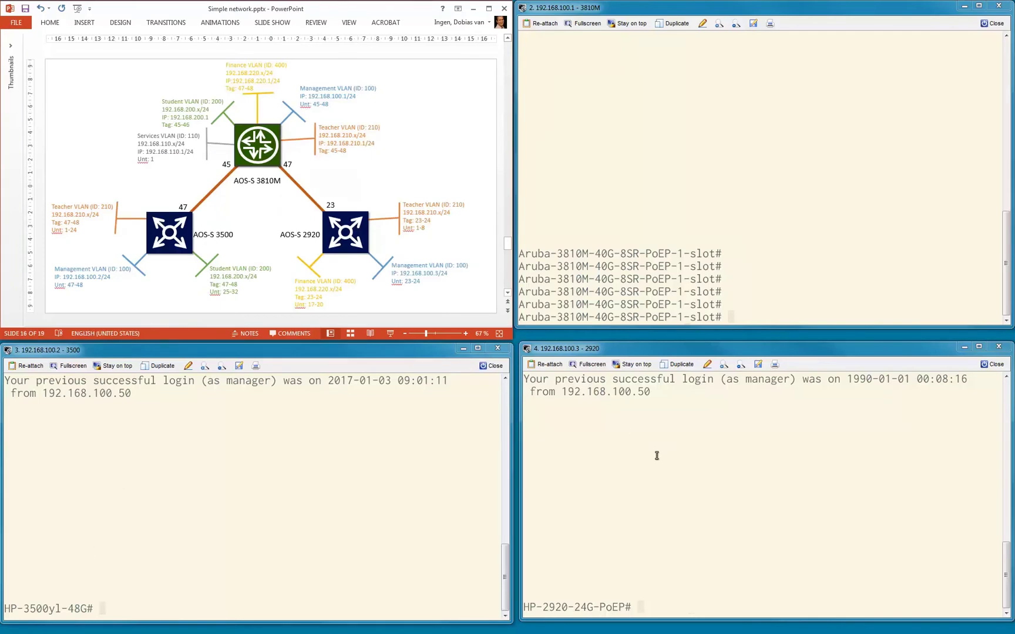
left_click(509, 293)
left_click(750, 312)
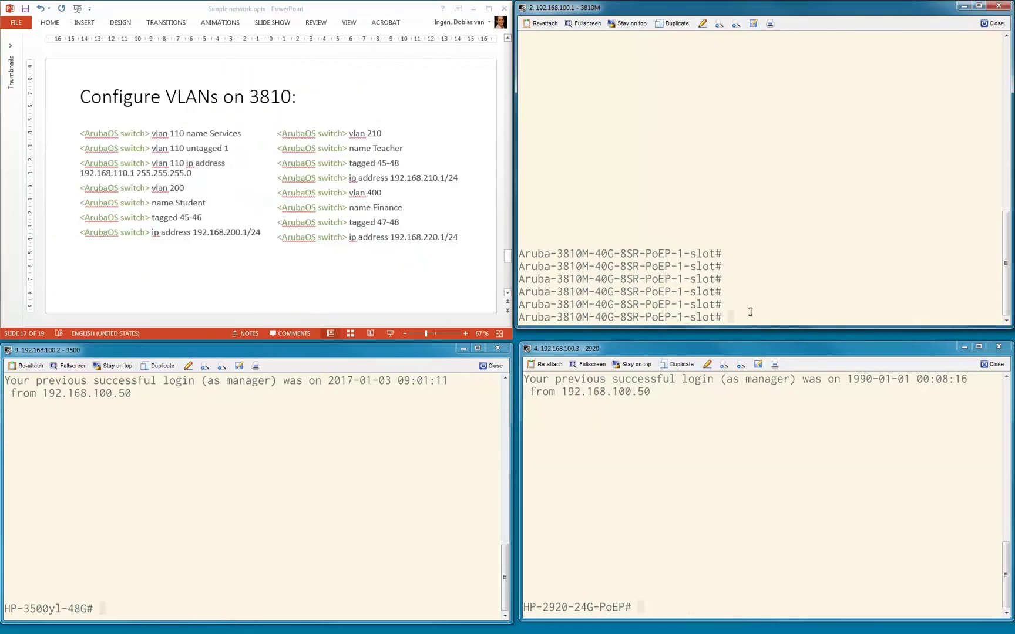
- On the 3810M, enter conf t, create VLAN 110 named Services, and view the running config
type("conf t")
key("Return")
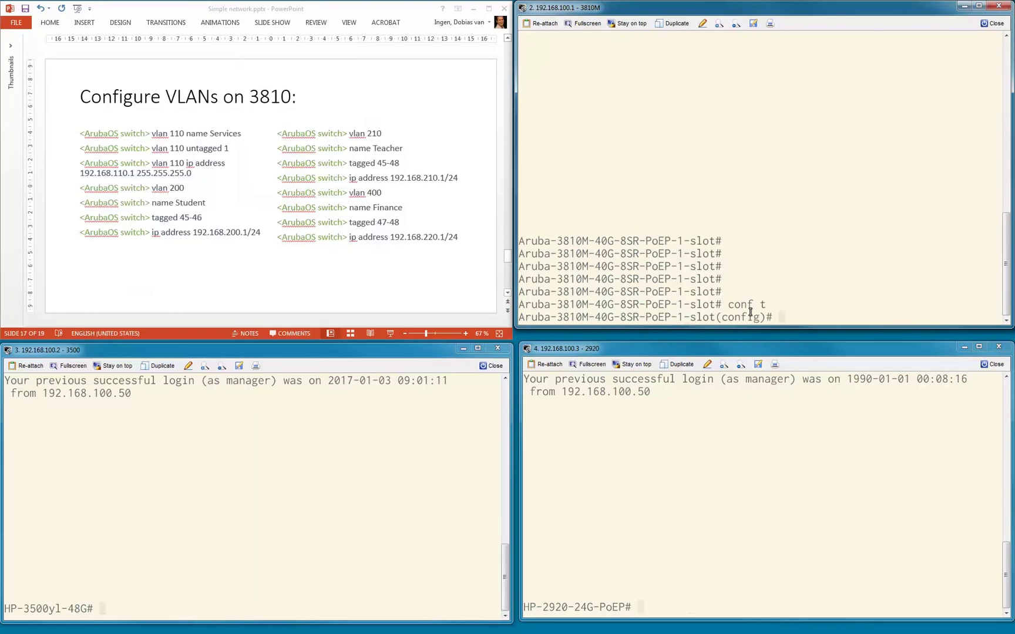
type("vlan 110 name Services")
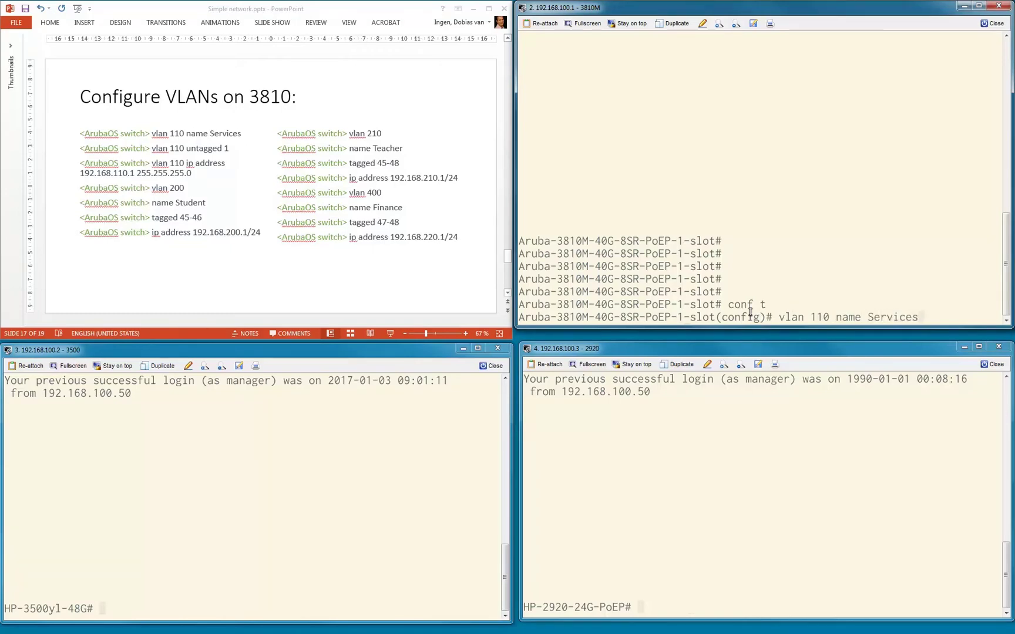
key("Return")
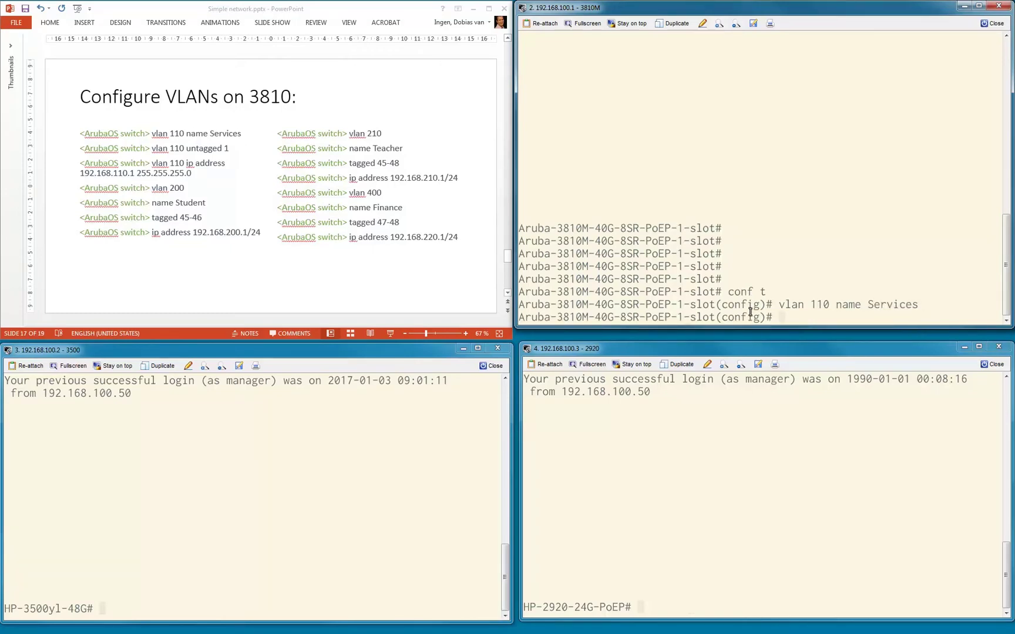
type("sh run")
key("Return")
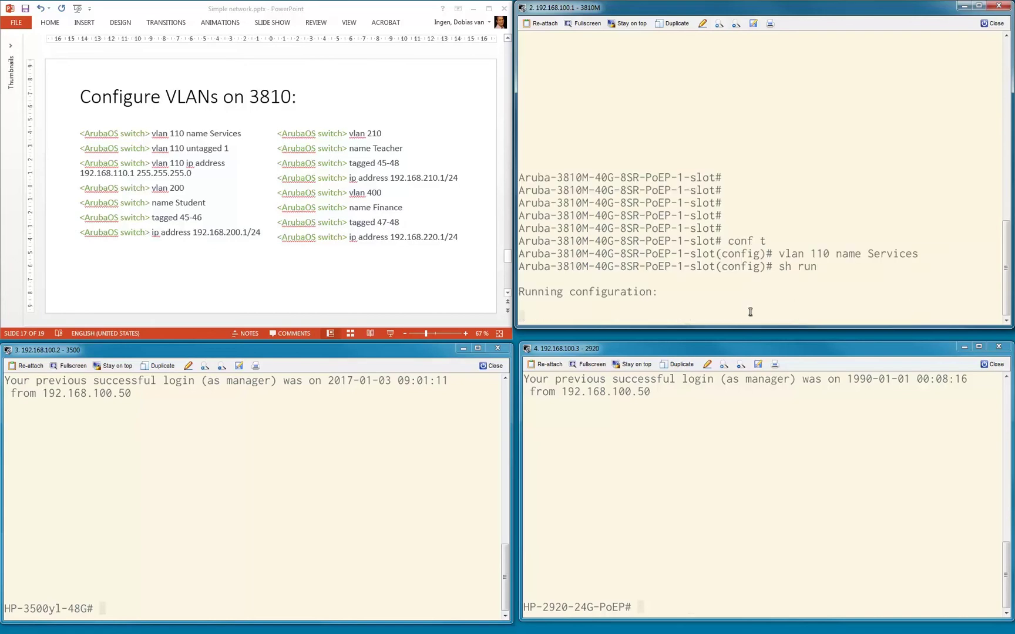
key("space")
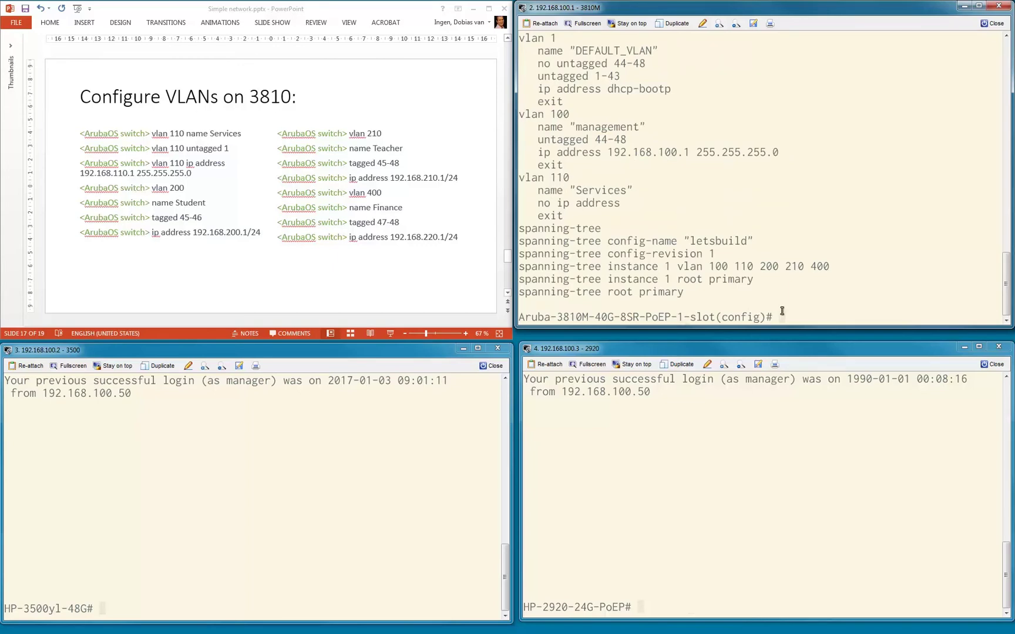
- Make port 1 an untagged member of VLAN 110
type("vlan 110 untagged 1")
key("Return")
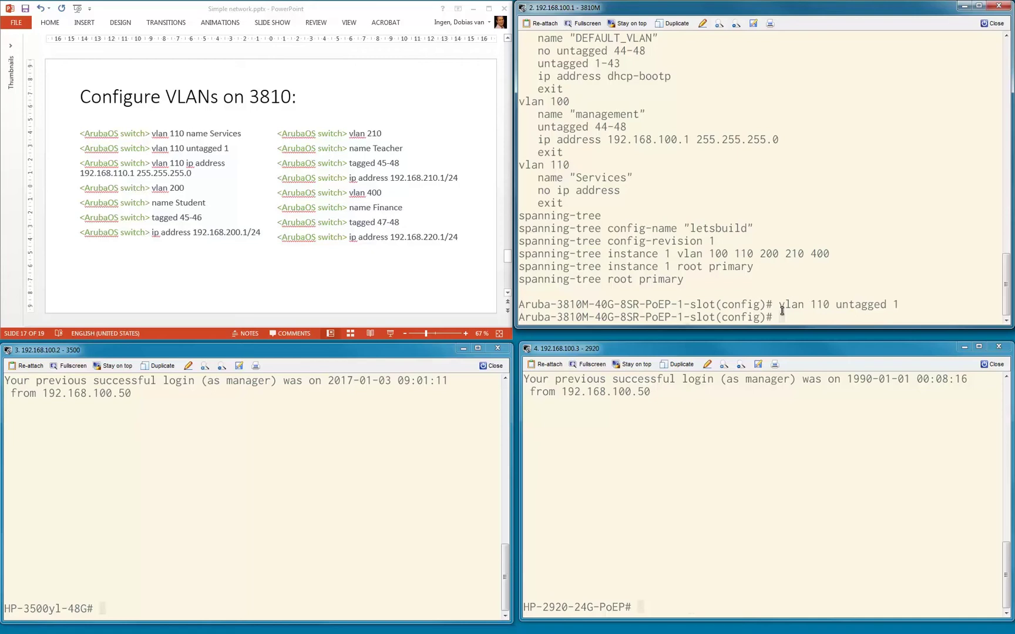
- Assign VLAN 110 the IP 192.168.110.1 255.255.255.0 and verify with sh run
type("vlan 110 ")
type("ip address ")
type("182")
key("BackSpace")
key("BackSpace")
type("92.168")
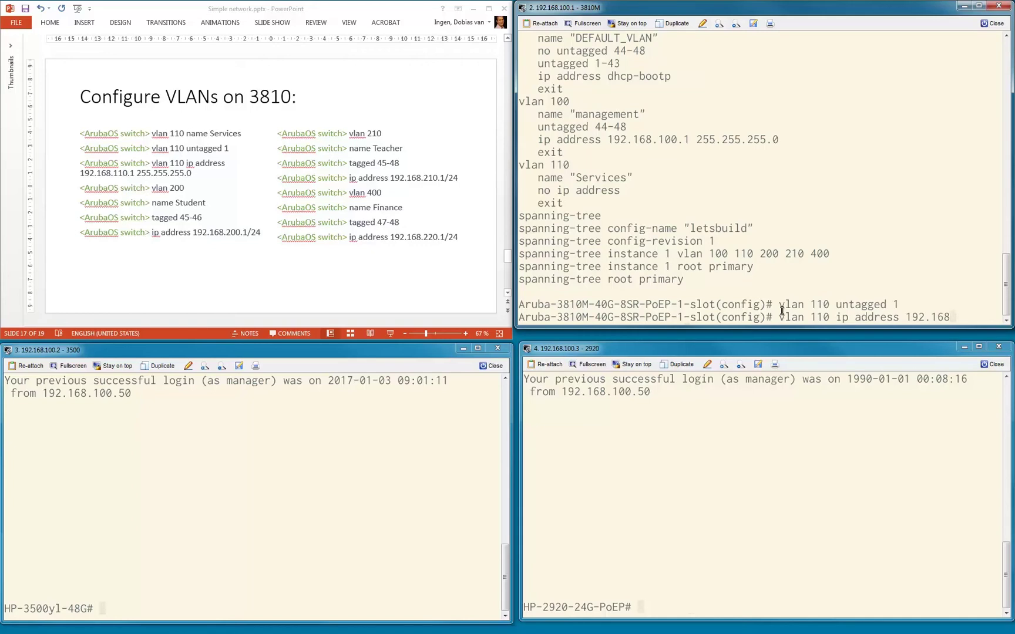
type(".110.1 255")
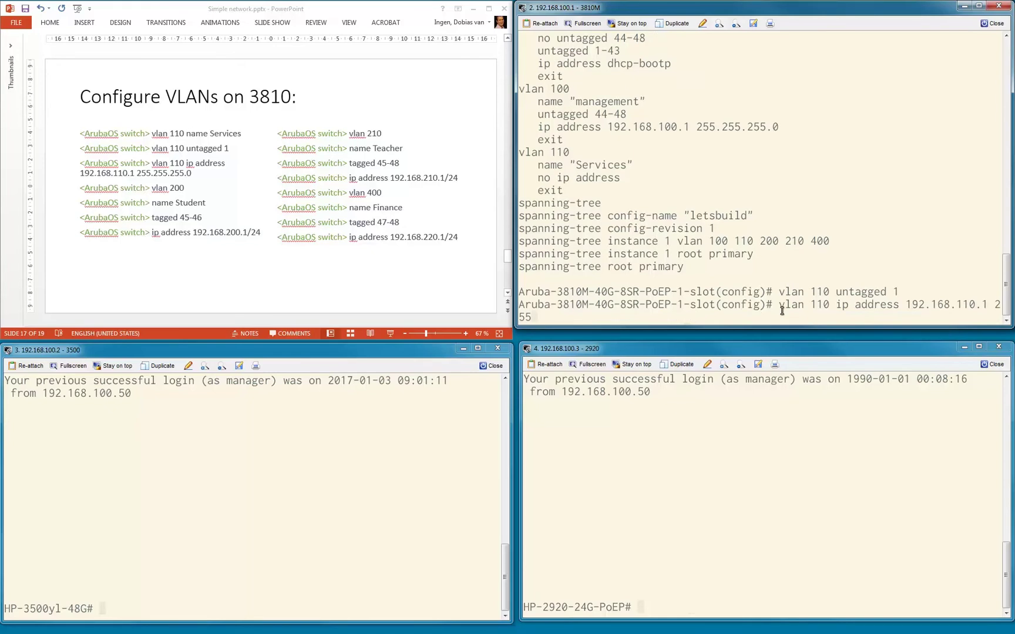
type(".255.255.0")
key("Return")
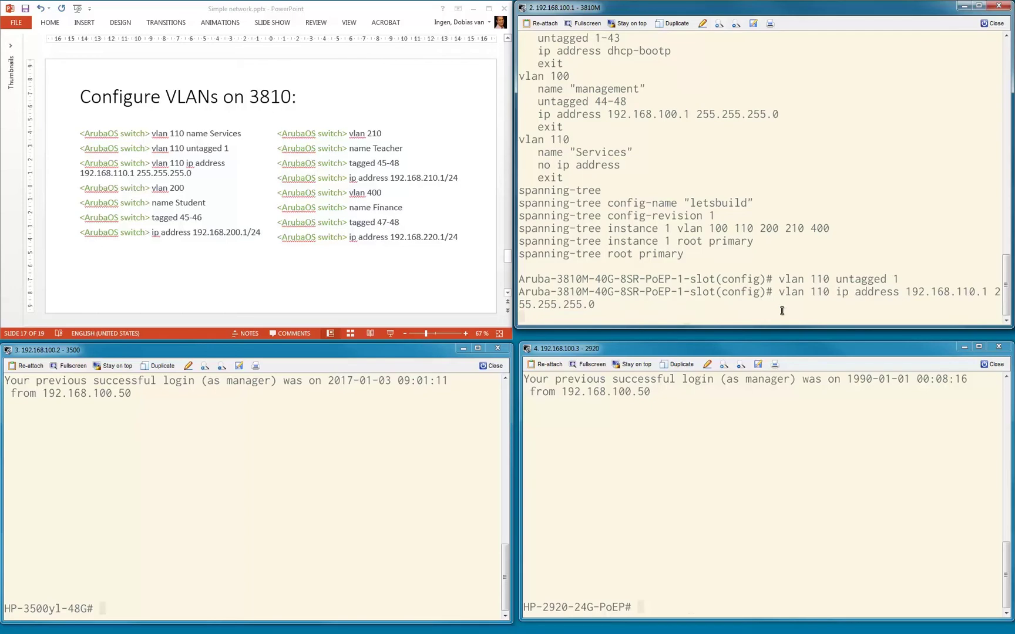
type("sh run")
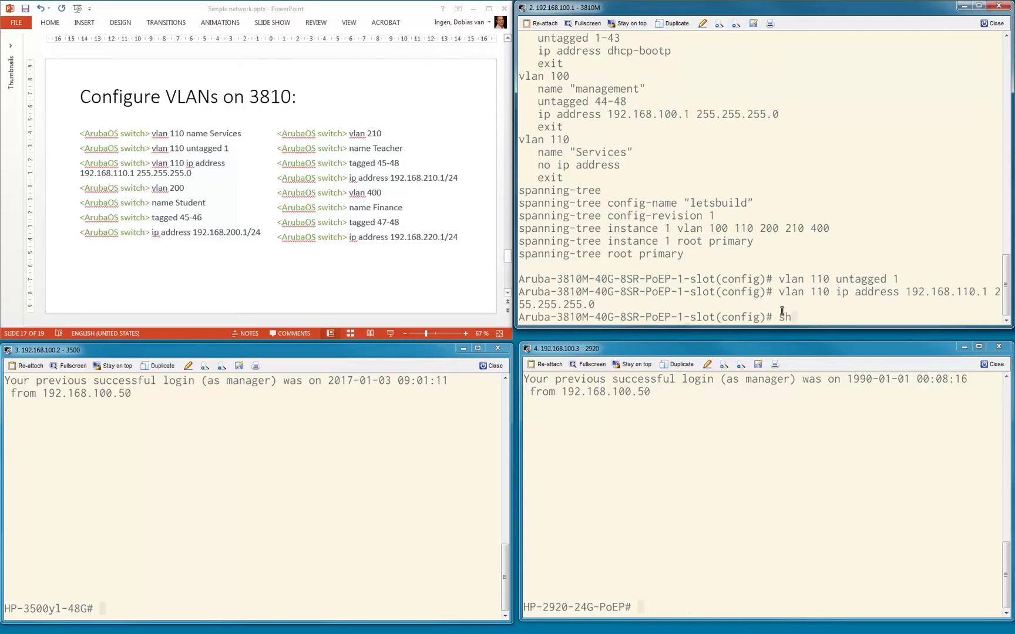
key("Return")
key("space")
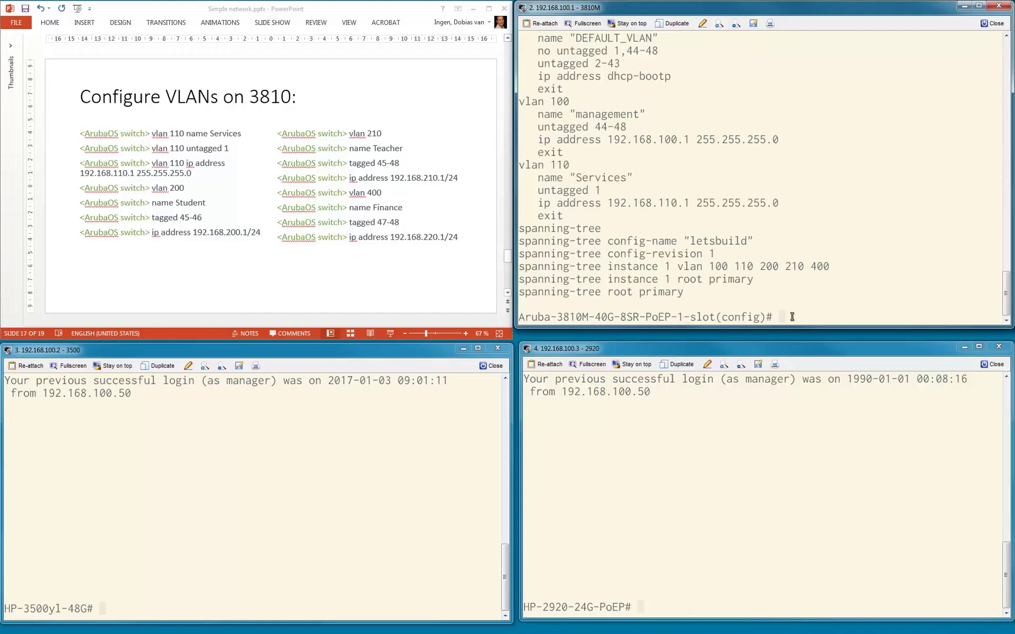
- Create VLAN 200 named Student and tag it on ports 45-46
type("vlan 200")
key("Return")
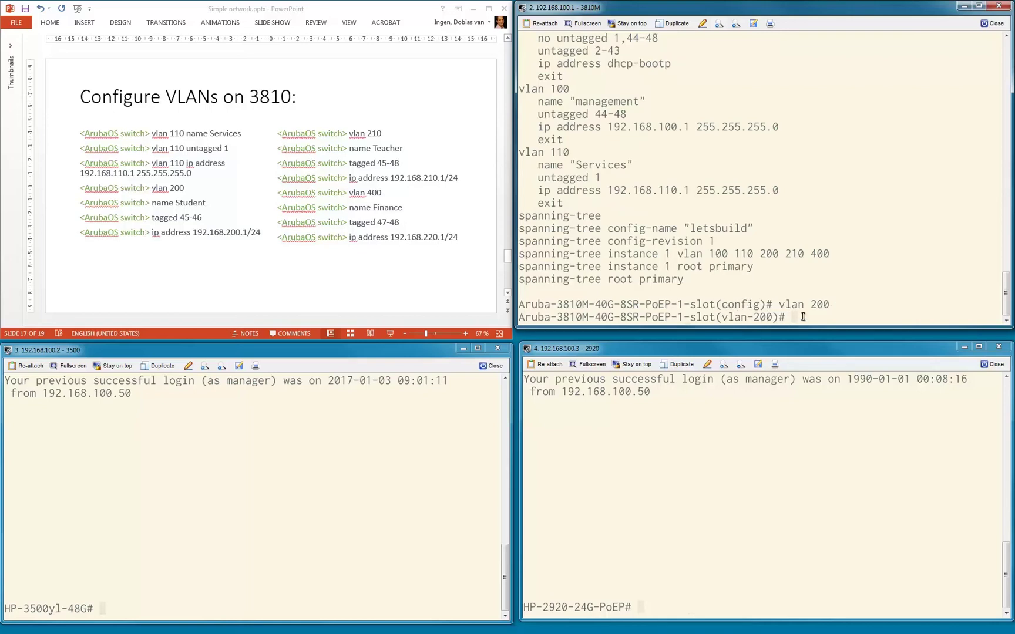
type("name Student")
key("Return")
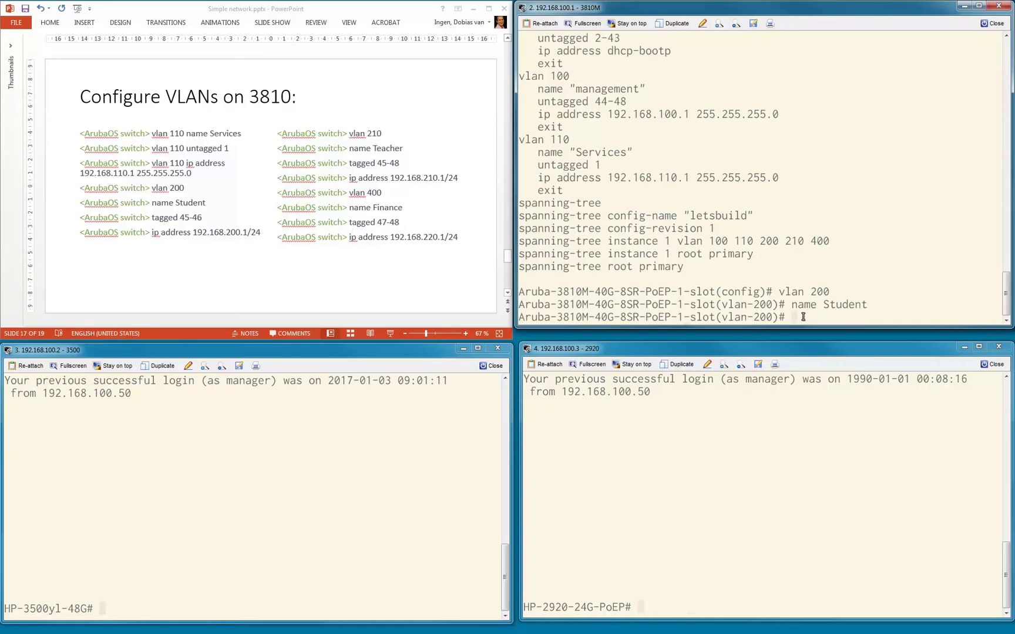
type("tagged 45-46")
key("Return")
- Give VLAN 200 the IP 192.168.200.1/24, exit, and check it in sh run
type("i")
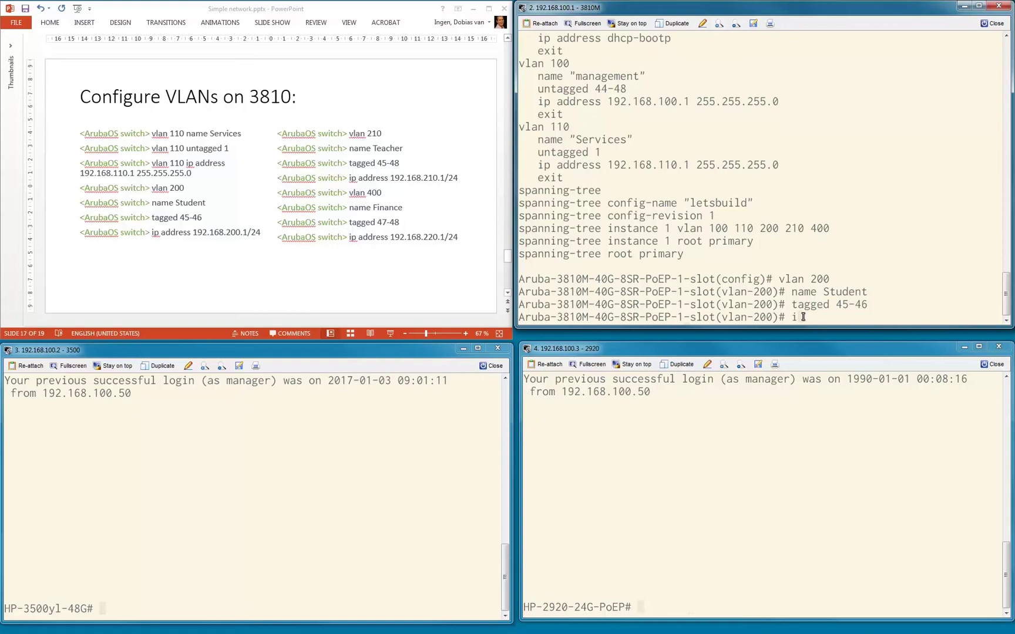
type("p address 192.168.200.1")
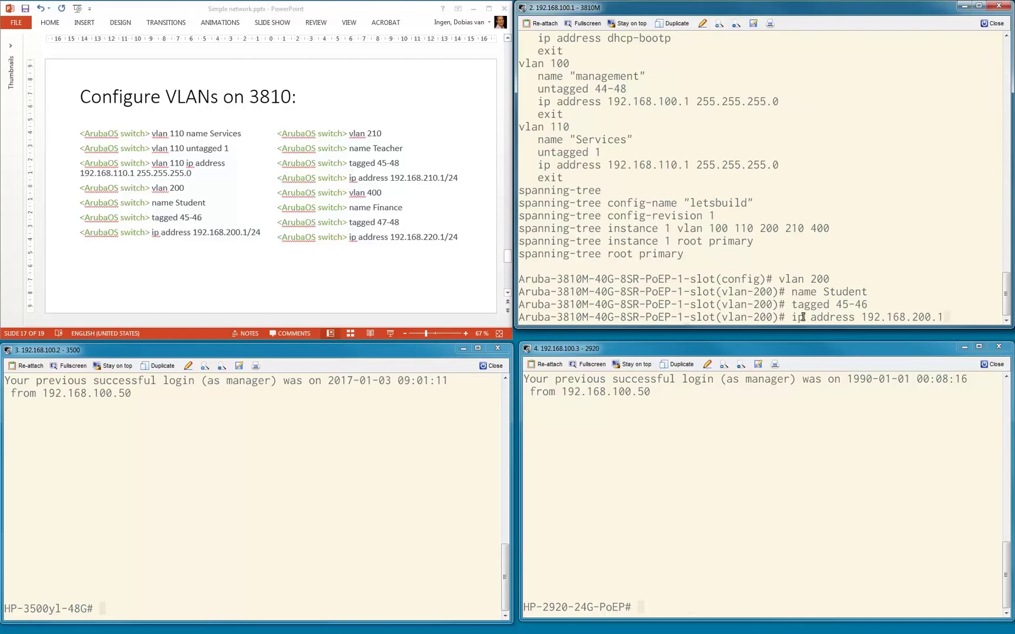
type("/24")
key("Return")
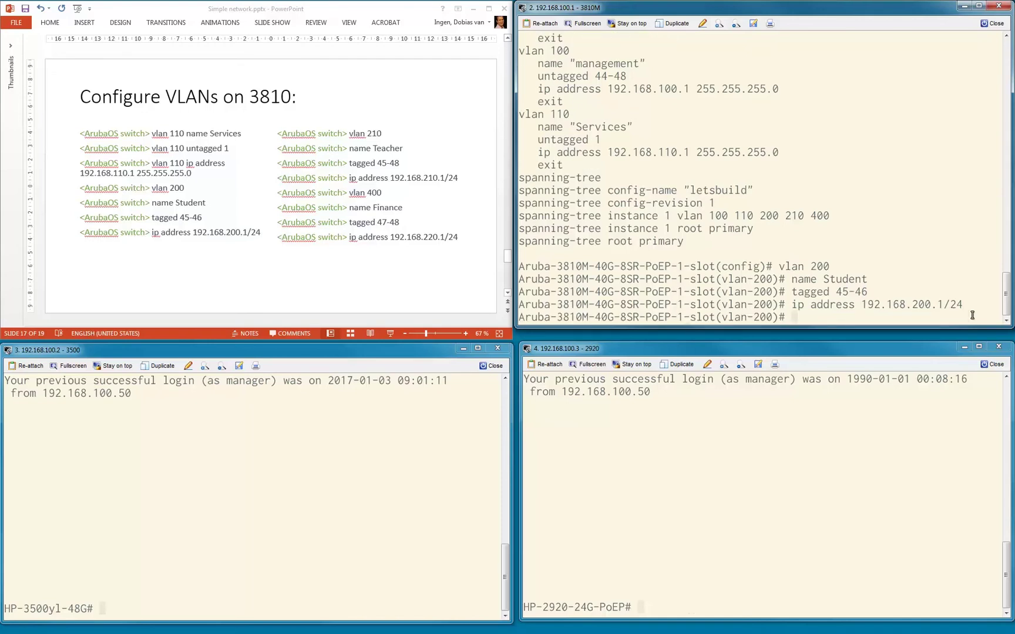
type("exit")
key("Return")
type("sh run")
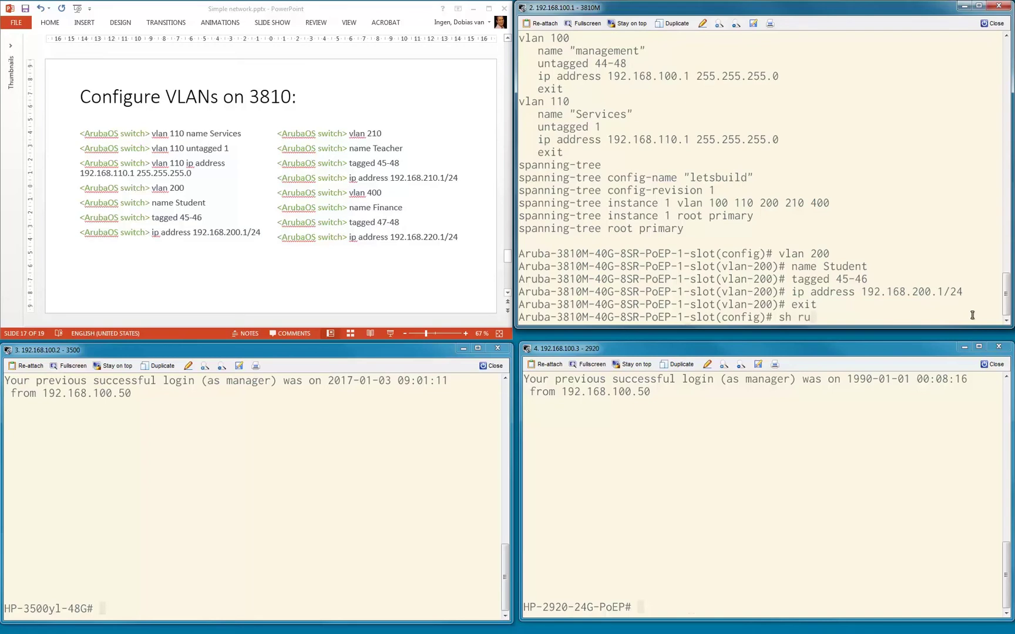
key("Return")
key("space")
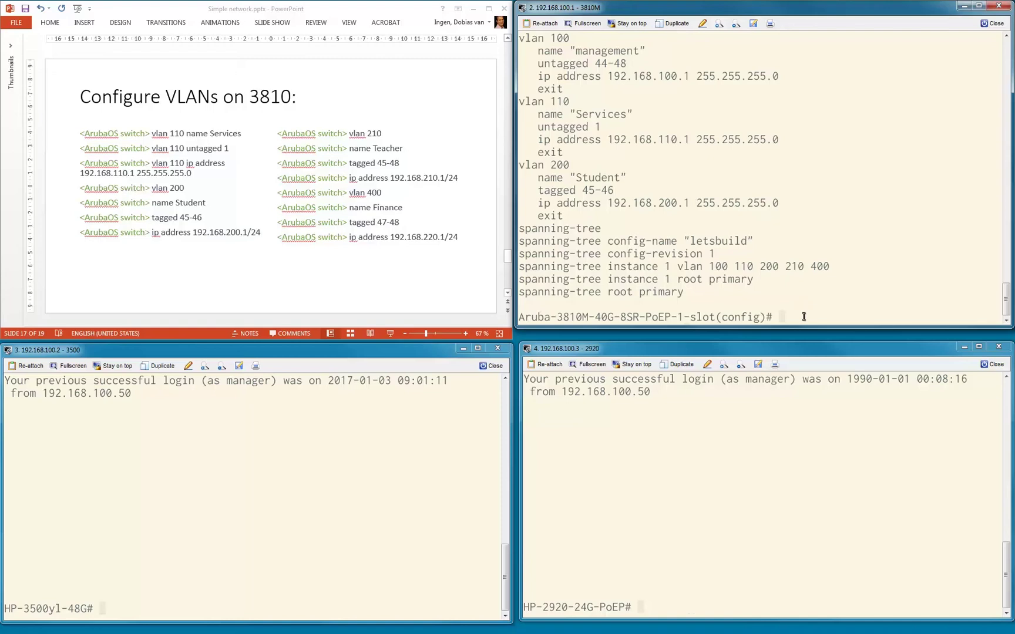
- Create VLAN 210 'Teacher', tagged on ports 45-46, with IP 192.168.210.1/24, then exit
type("vlan 210")
key("Return")
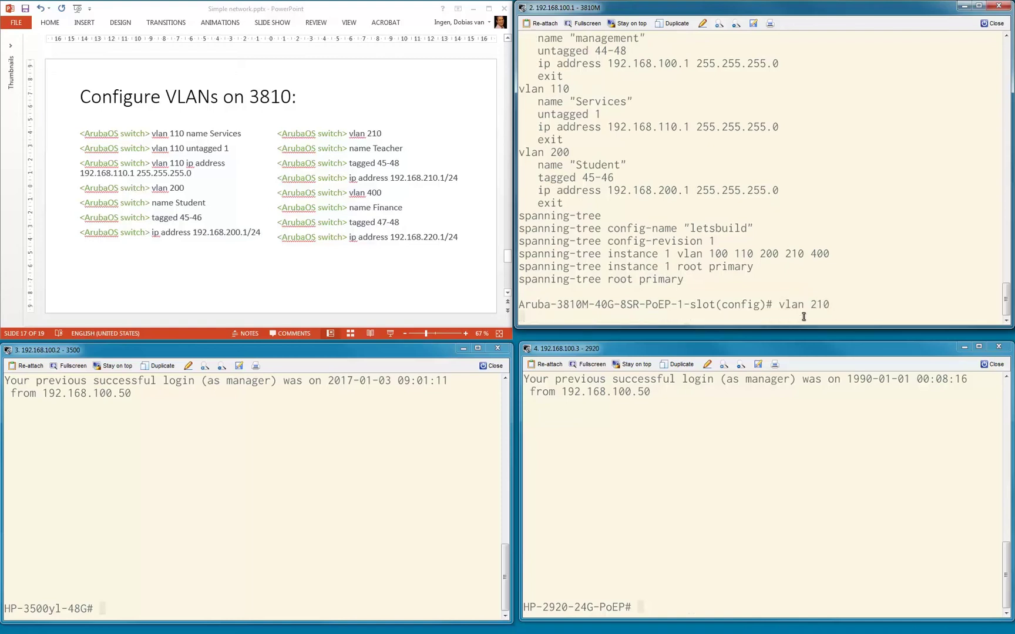
type("name")
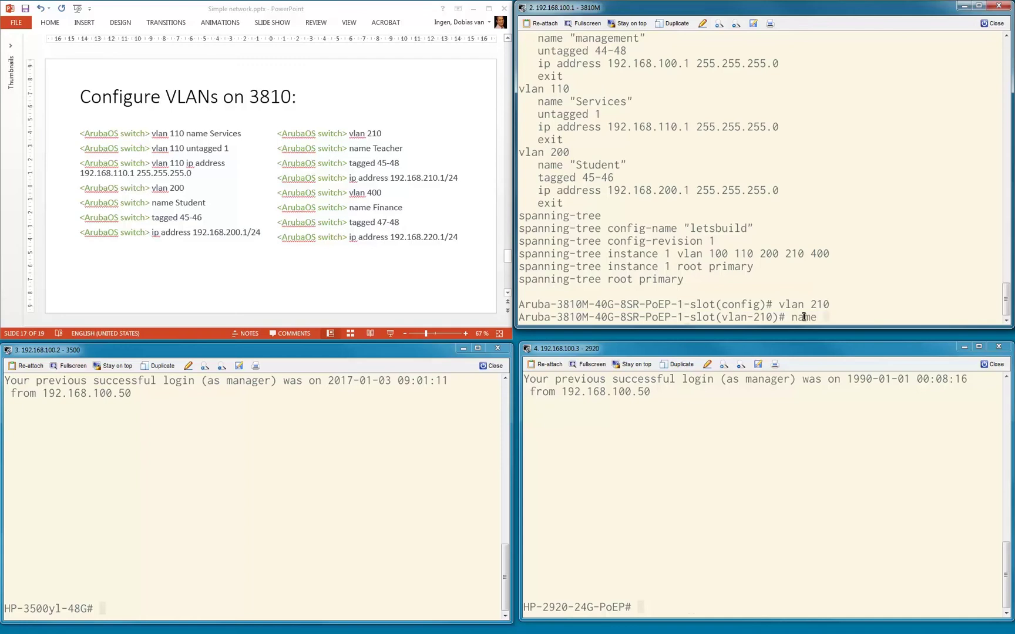
type(" Teacher")
key("Return")
type("tagged ")
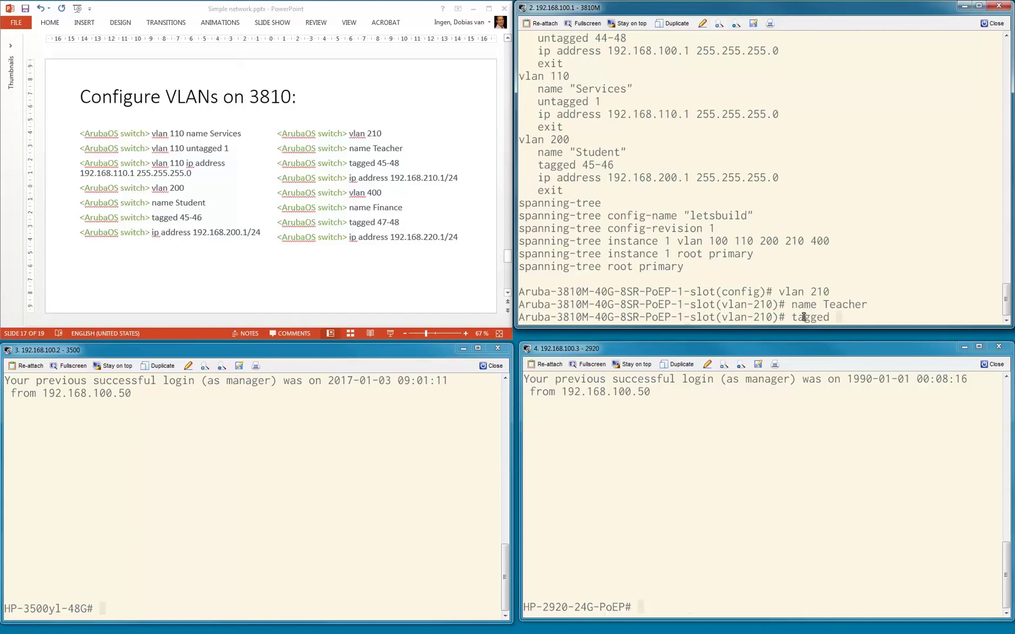
type("45-46")
key("Return")
type("i")
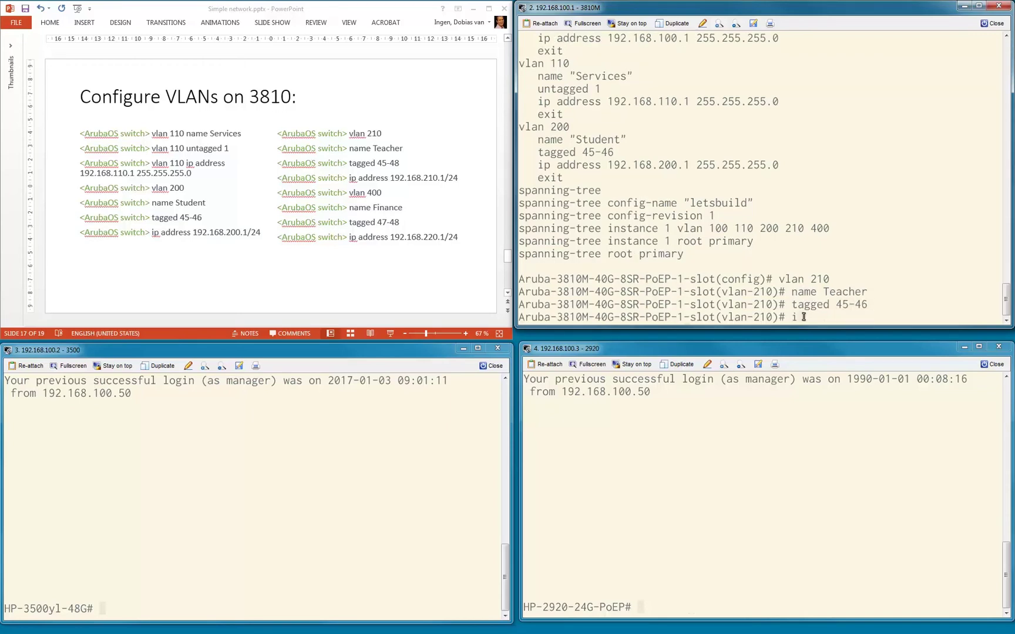
type("p addr 192.168.210.1/24")
key("Return")
type("exit")
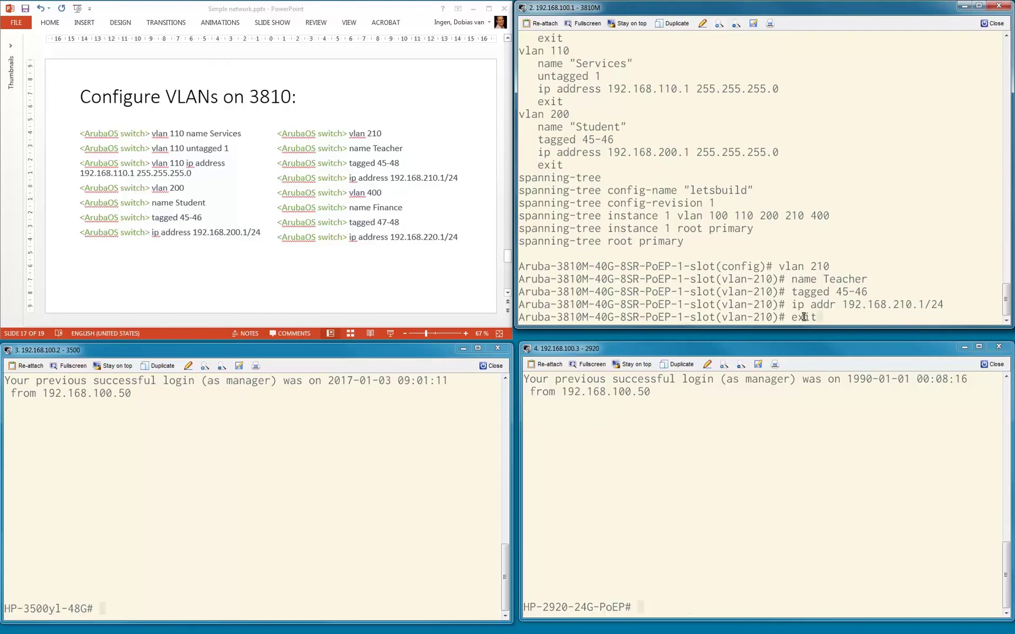
key("Return")
type("vln40")
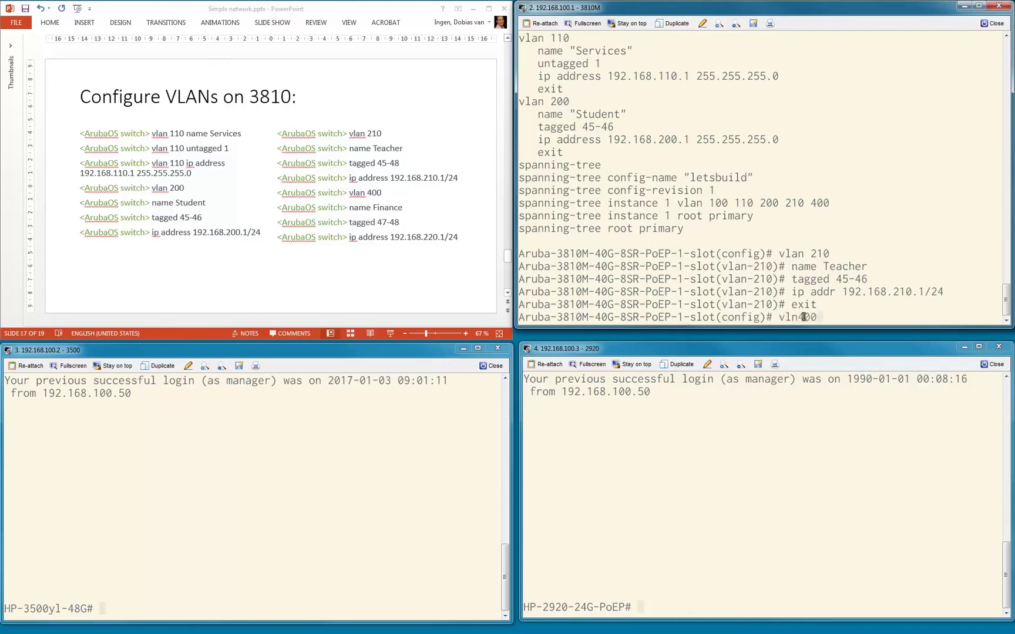
- Create VLAN 400 on the 3810M and name it Finance
key("BackSpace")
type("a")
key("BackSpace")
type("an 400")
key("Return")
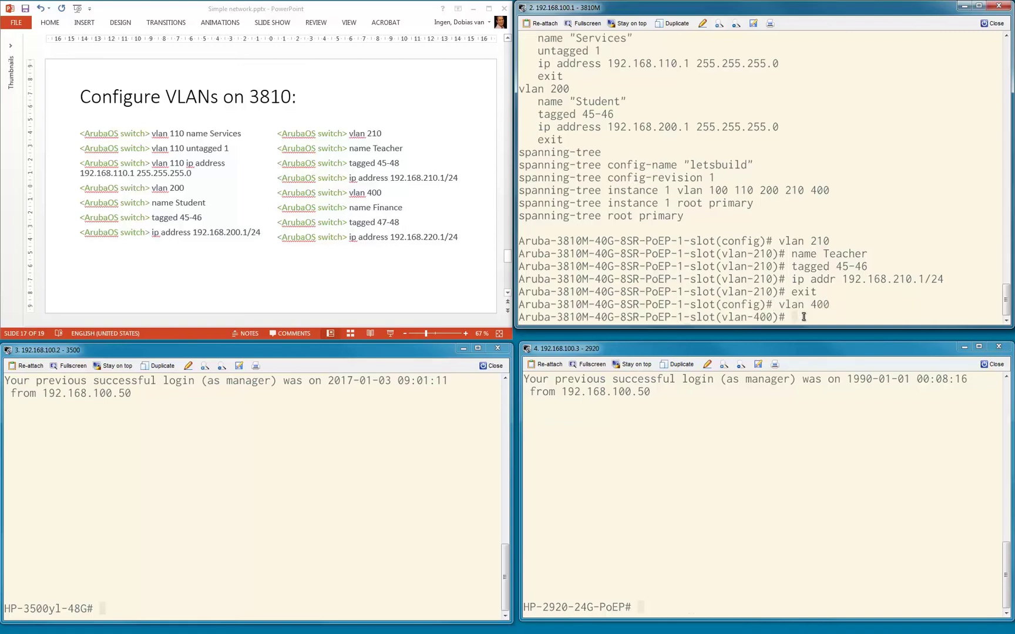
type("name Finance")
key("Return")
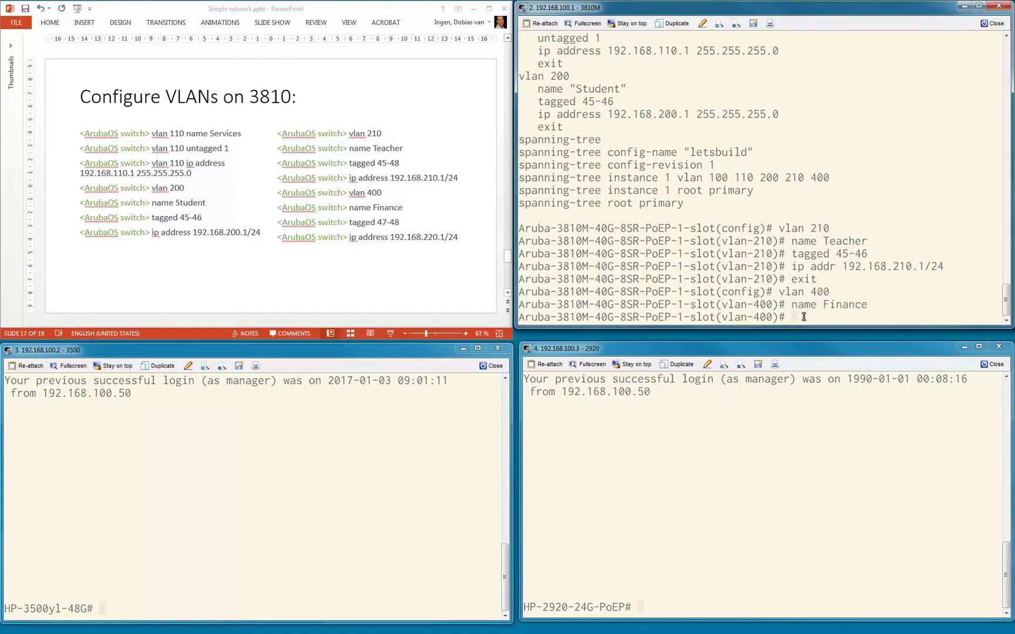
- Tag VLAN 400 on ports 47-48 and assign it 192.168.220.1/24
type("tag")
key("BackSpace")
type("-48")
key("Return")
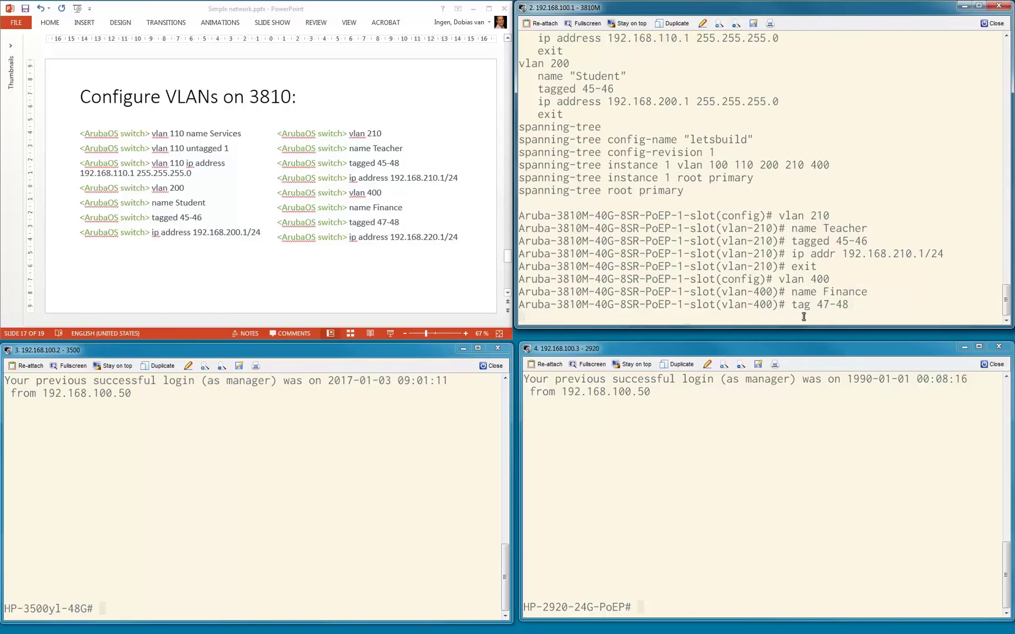
type("ip ad")
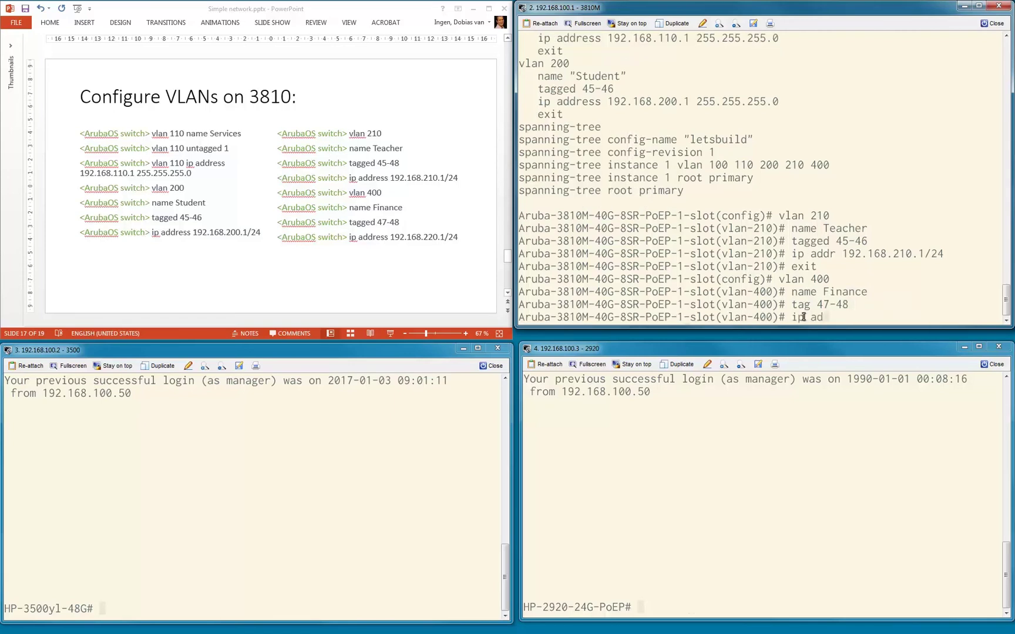
type("dr 192.168.220.1/24")
key("Return")
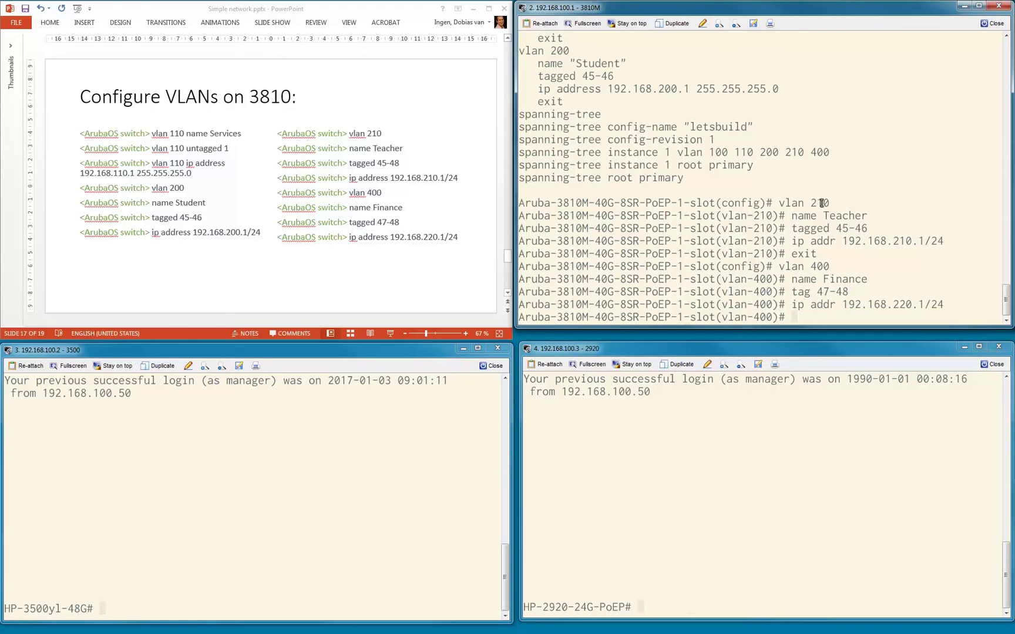
- Highlight the VLAN 210 and VLAN 400 addresses to compare them, then exit VLAN 400
left_click_drag(886, 241, 911, 241)
left_click_drag(810, 266, 829, 266)
left_click_drag(893, 304, 907, 304)
left_click(872, 317)
type("exit")
key("Return")
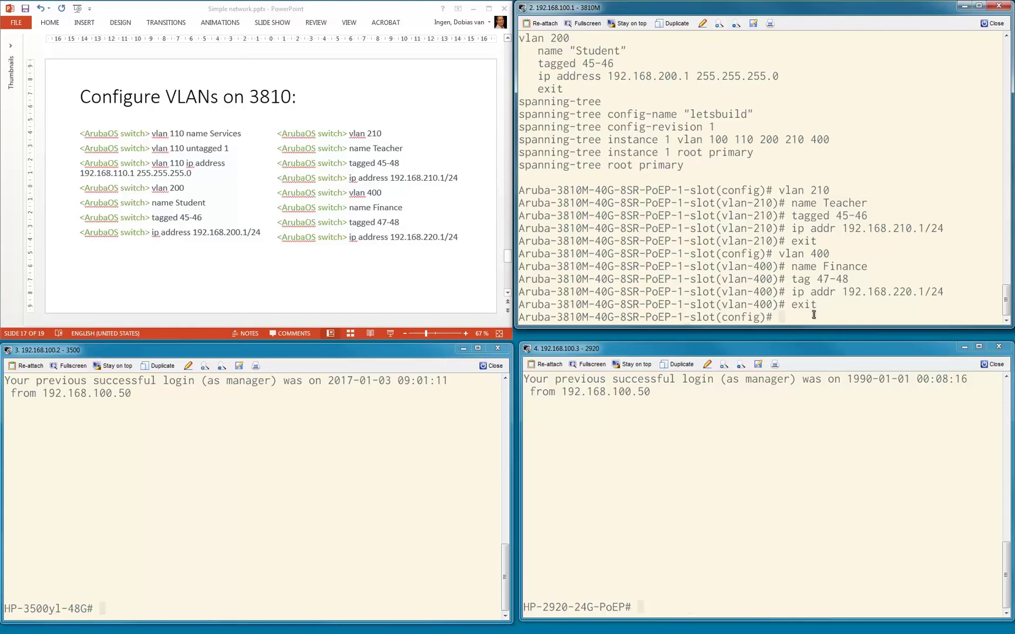
- Change VLAN 210's tagged ports to 45-48 and exit its context
type("vlan 210")
key("Return")
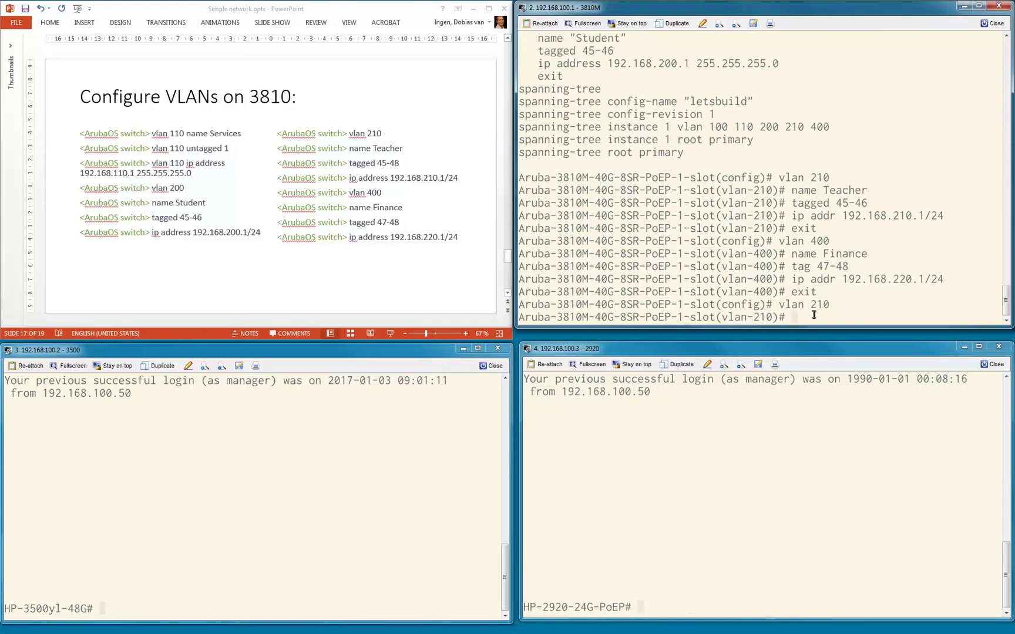
type("tagged 45-49")
key("Return")
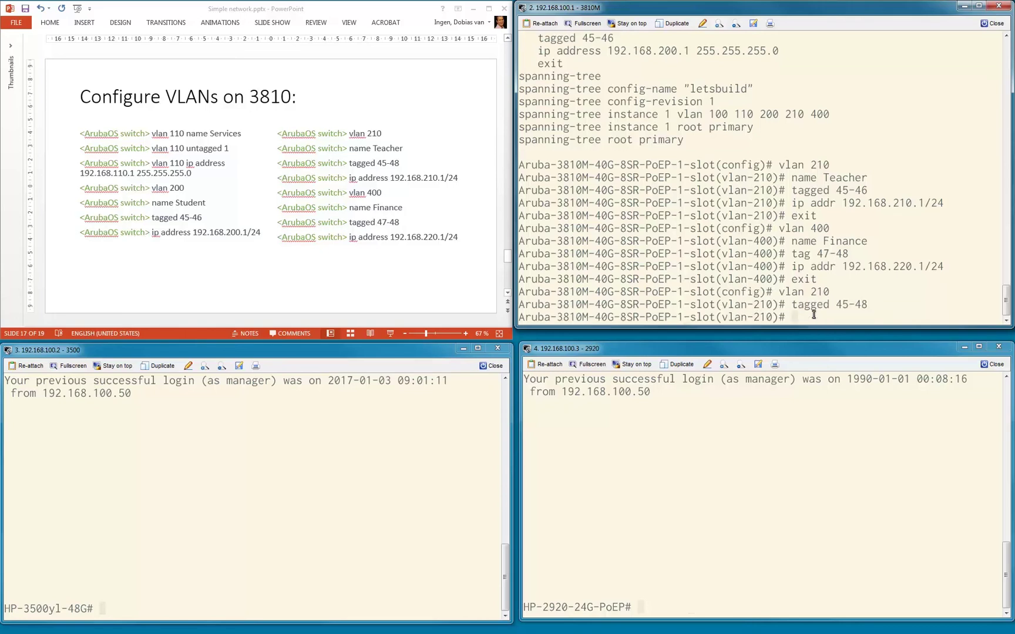
type("exit")
key("Return")
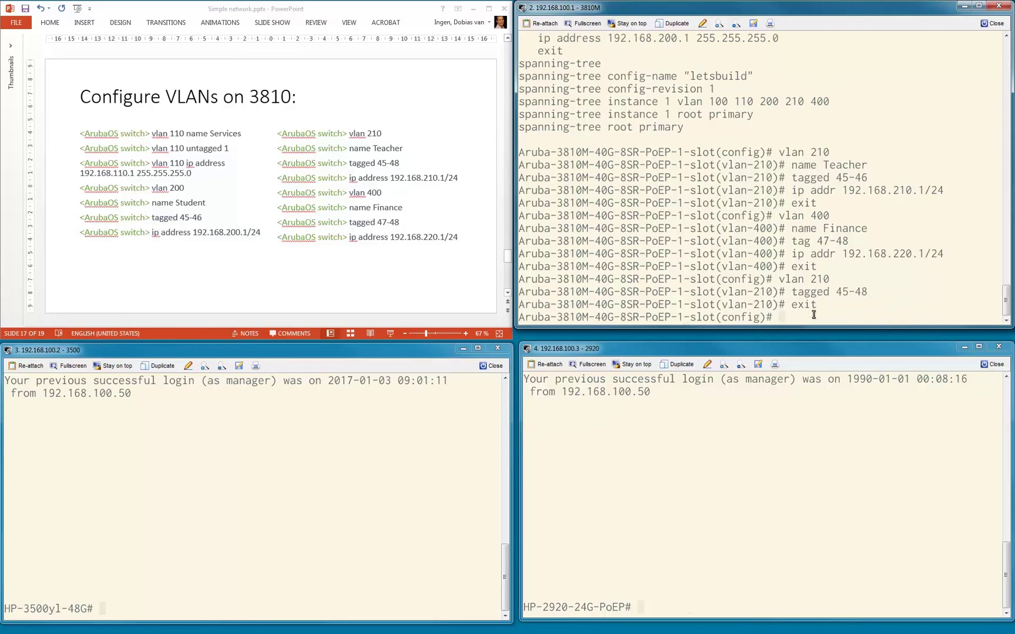
- Page through the 3810 running config showing all four VLANs, then save it with wr mem
type("sh run")
key("Return")
key("space")
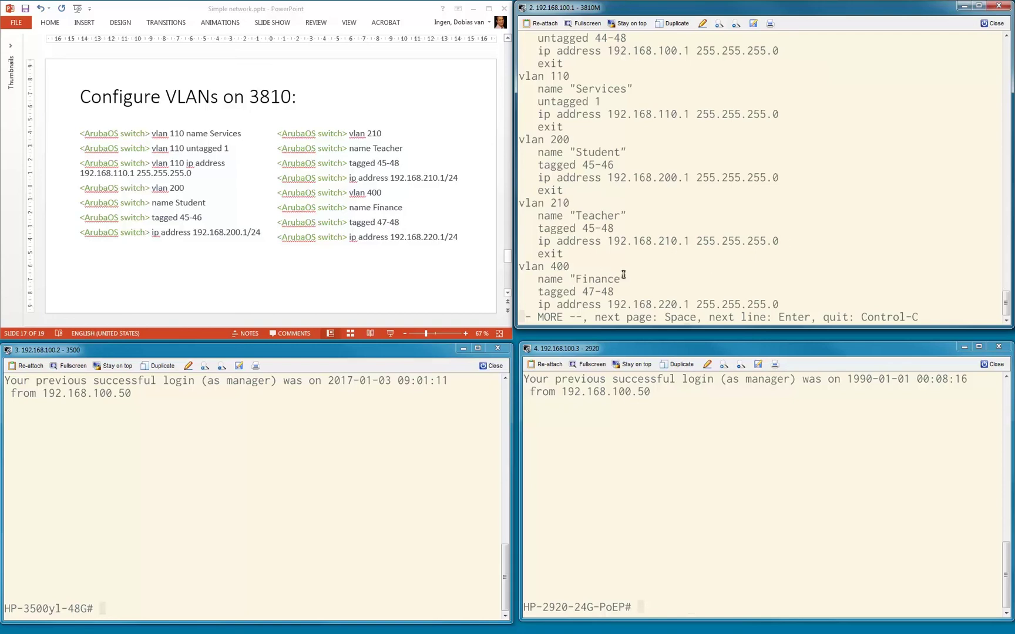
key("space")
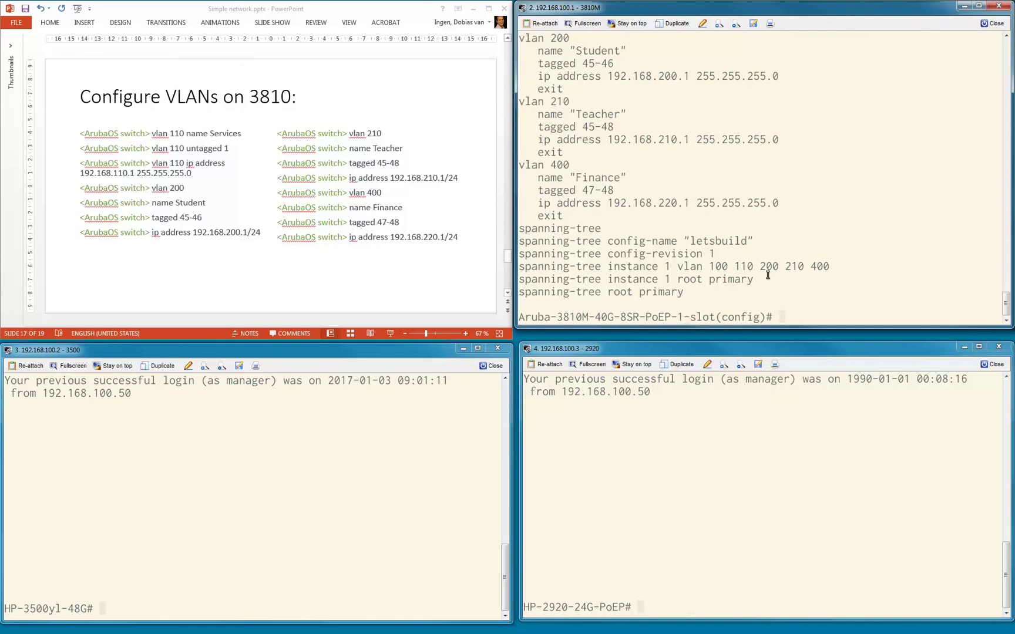
type("wr mem")
key("Return")
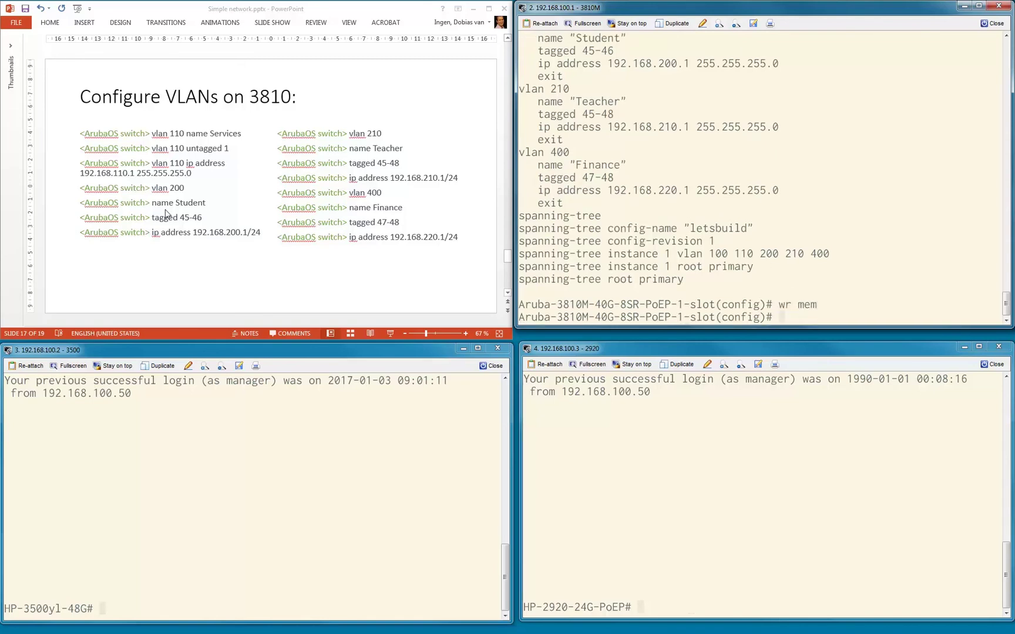
- Advance to the 3500 VLAN slide and enter configuration mode on the 3500 switch
left_click(508, 297)
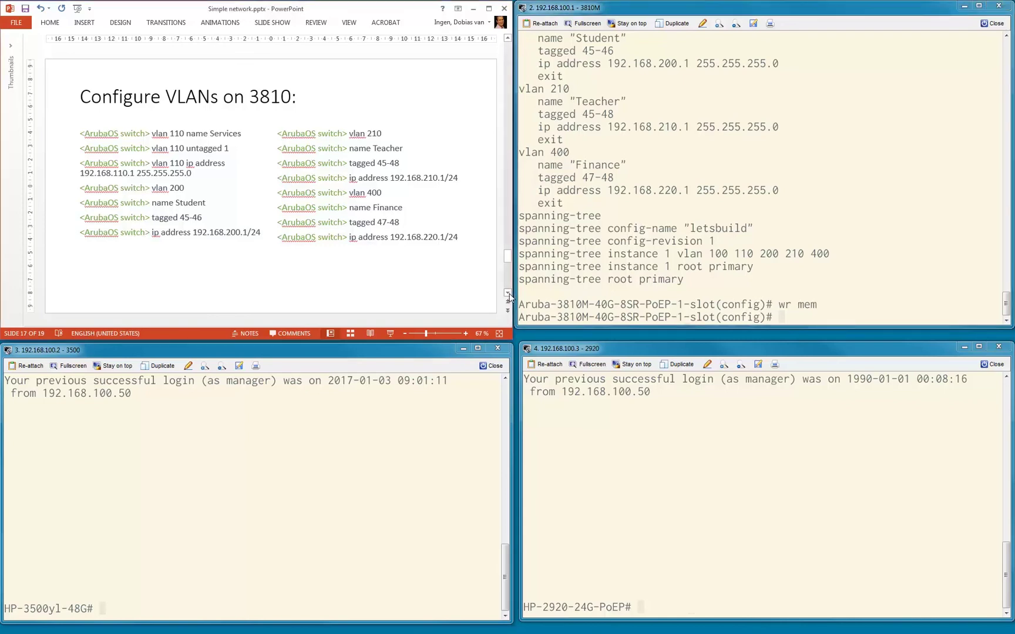
left_click(508, 293)
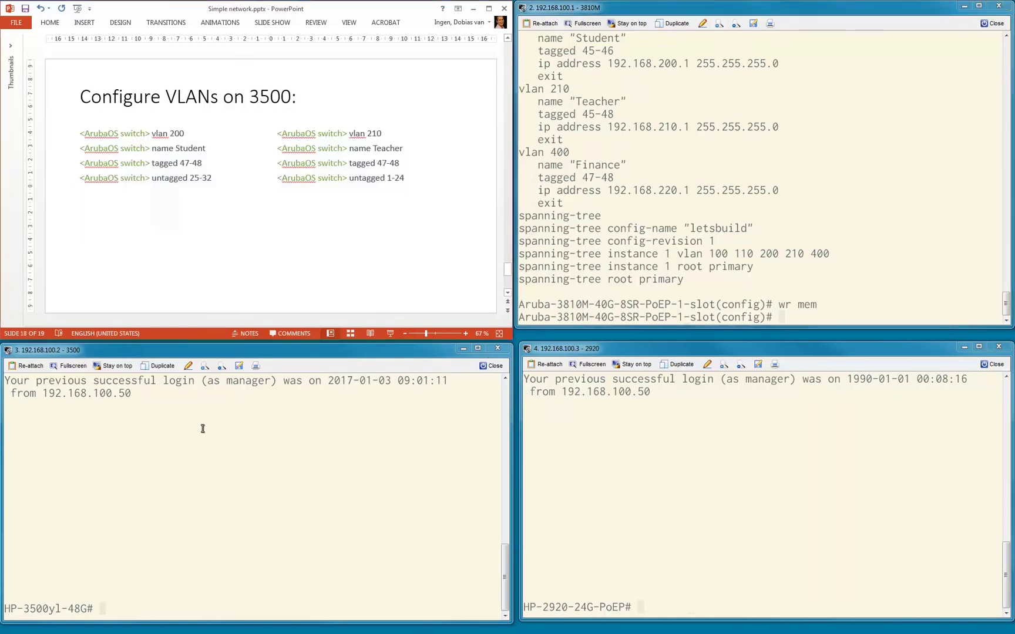
left_click(209, 445)
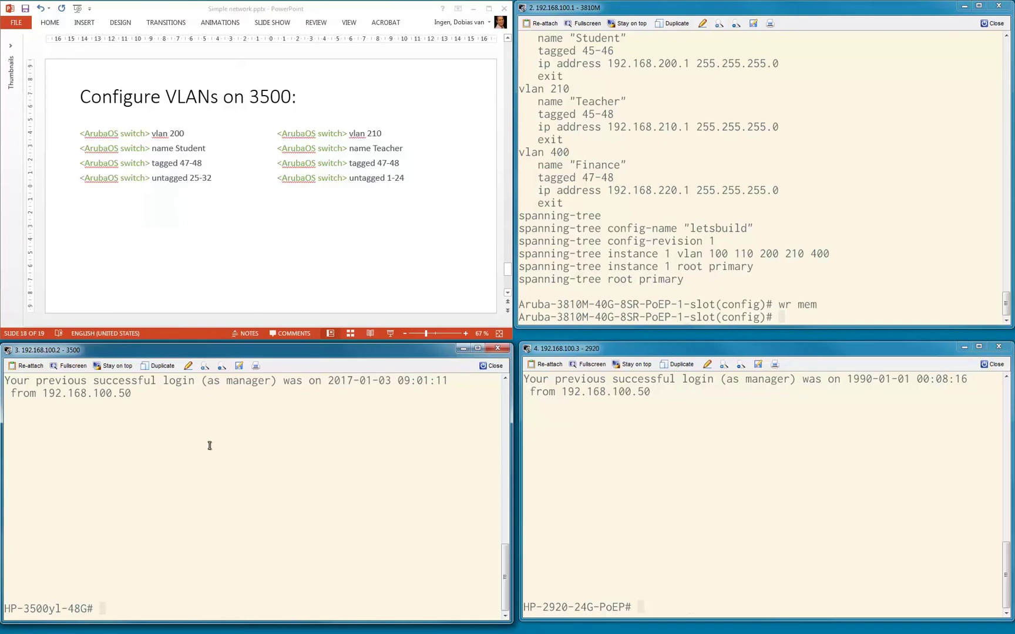
key("Return")
key("Return")
type("conf t")
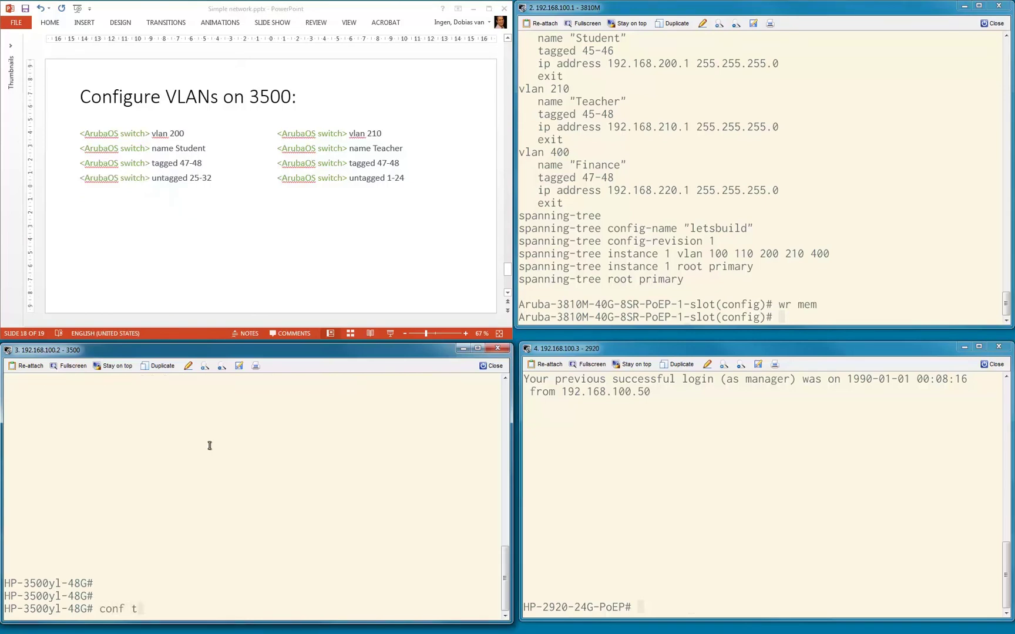
key("Return")
- Create VLAN 200 'Student' on the 3500, tagged on ports 47-48 and untagged on 25-32
type("vlan 200")
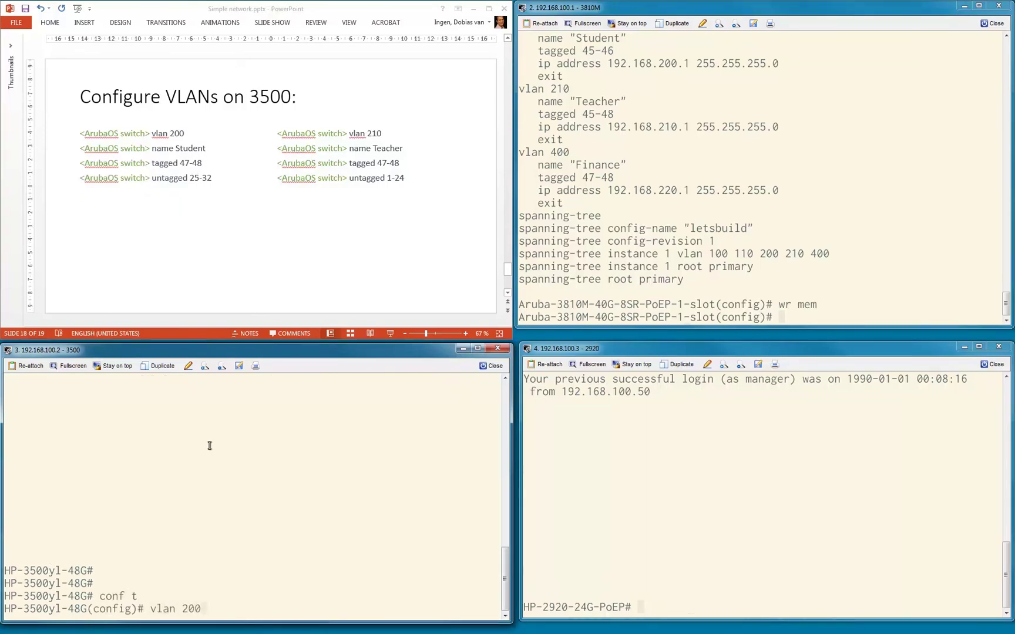
key("Return")
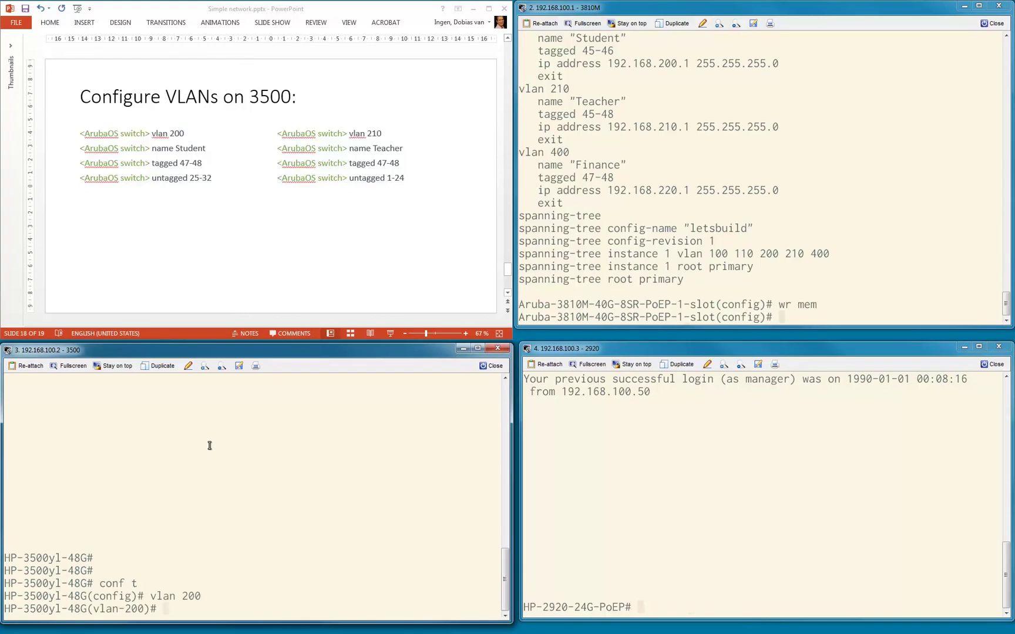
type("name Student")
key("Return")
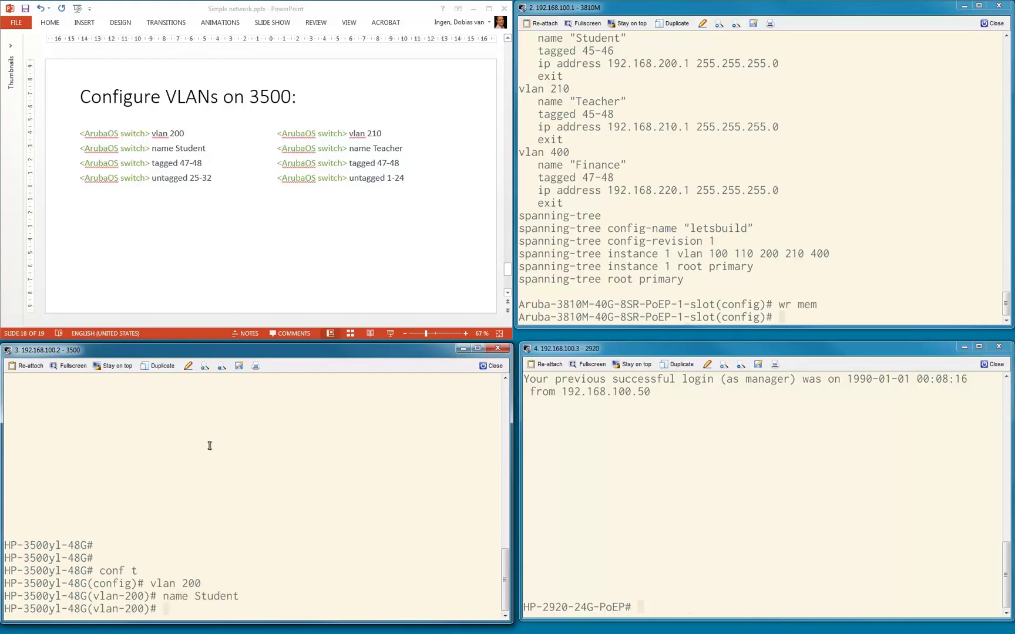
type("tagged 47-48")
key("Return")
type("untagged ")
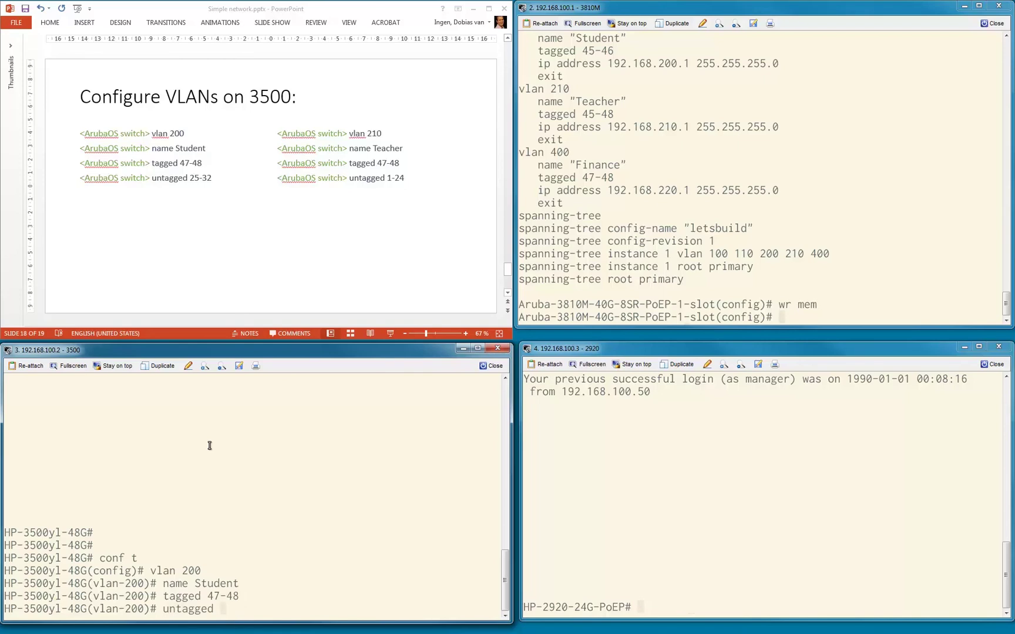
type("25-32")
key("Return")
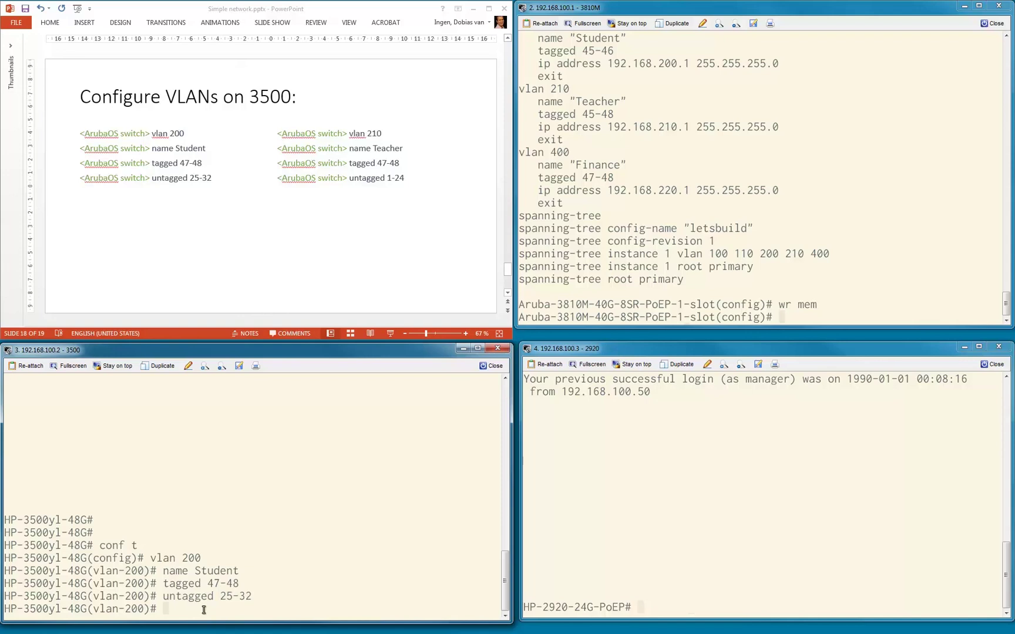
- Create VLAN 210 named Teacher on the 3500, tagged on ports 47-48
type("vlan 210")
key("Return")
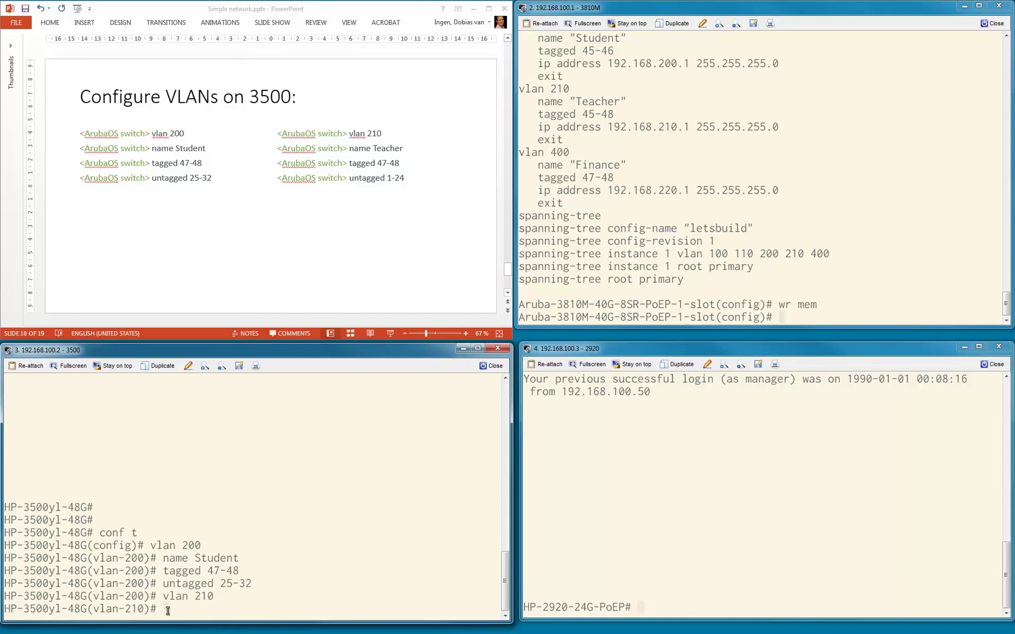
type("name Teacher")
key("Return")
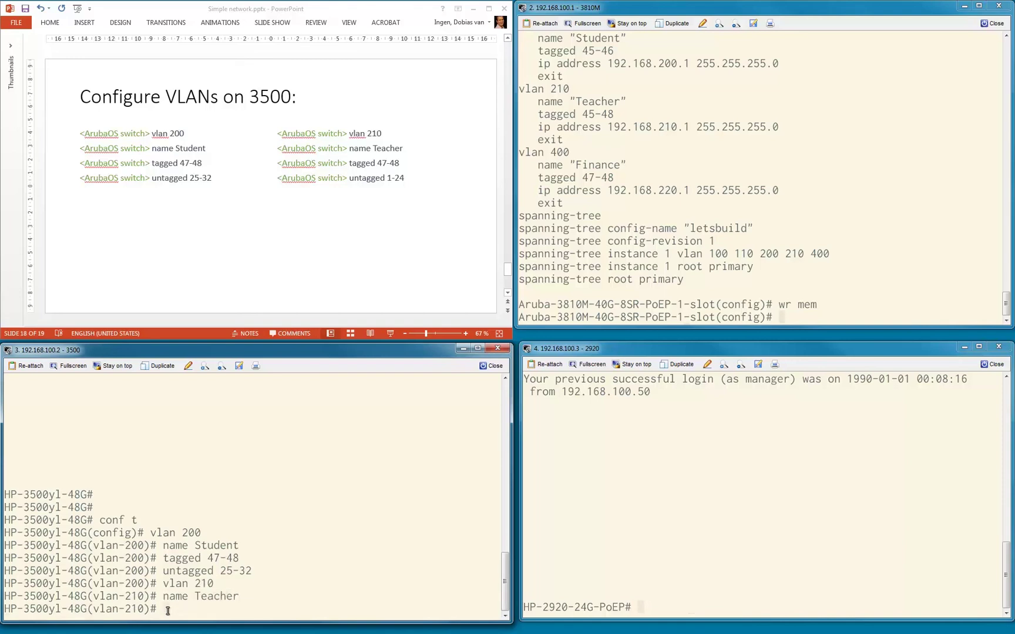
type("tagged 47-49")
key("BackSpace")
type("8")
key("Return")
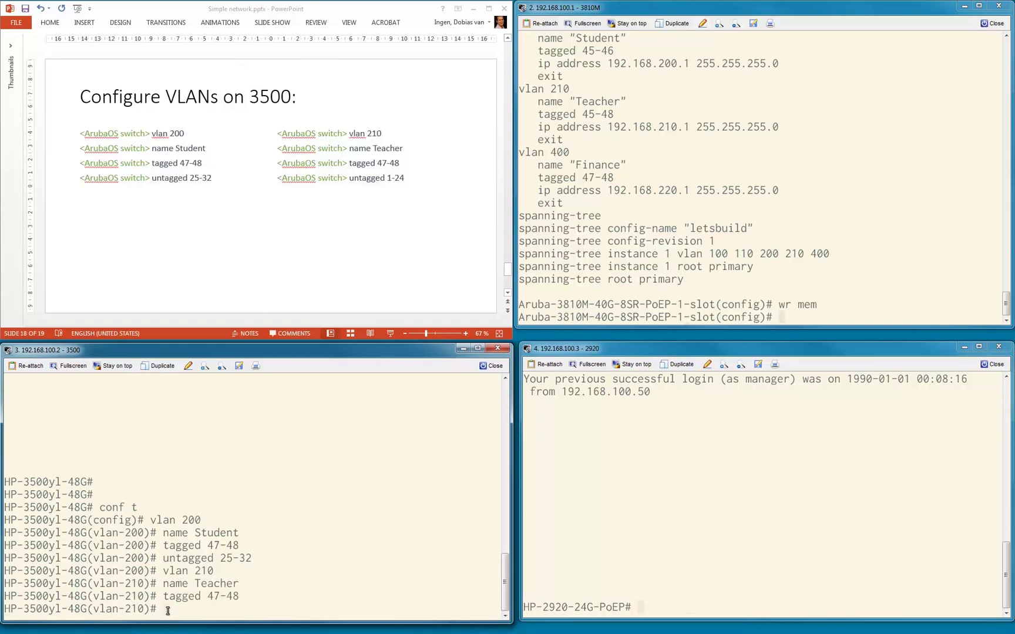
- Make ports 1-24 untagged on VLAN 210 and display the running config
type("un")
key("Tab")
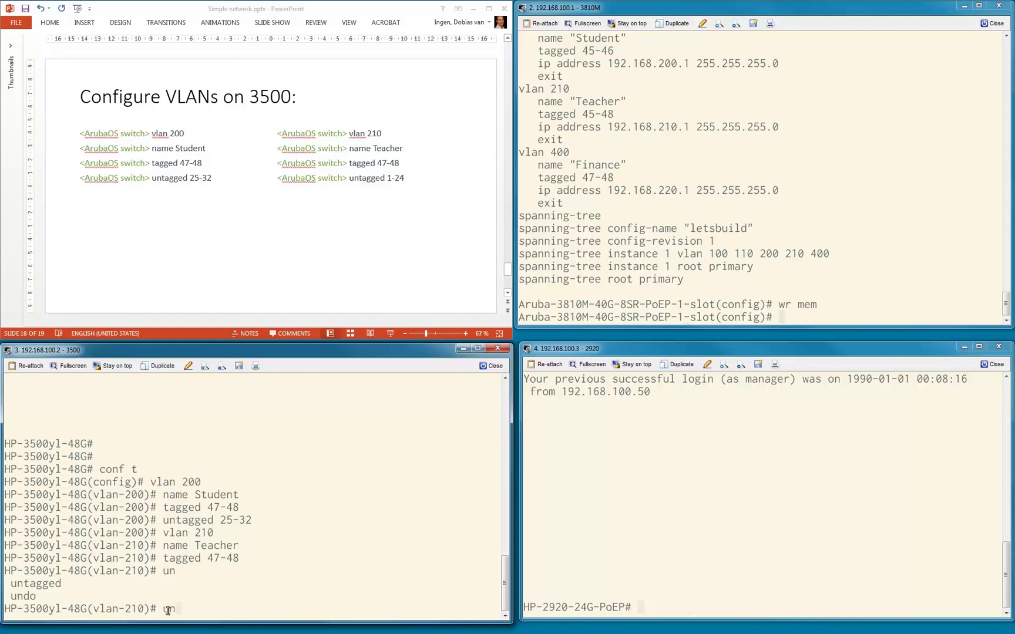
key("Tab")
type("1-24")
key("Return")
type("sh run")
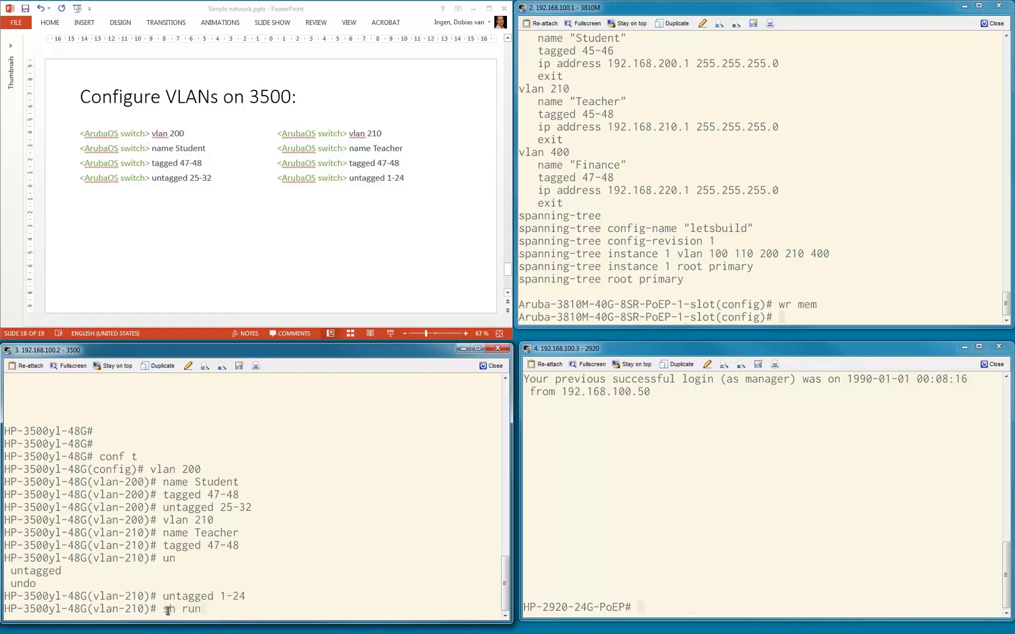
key("Return")
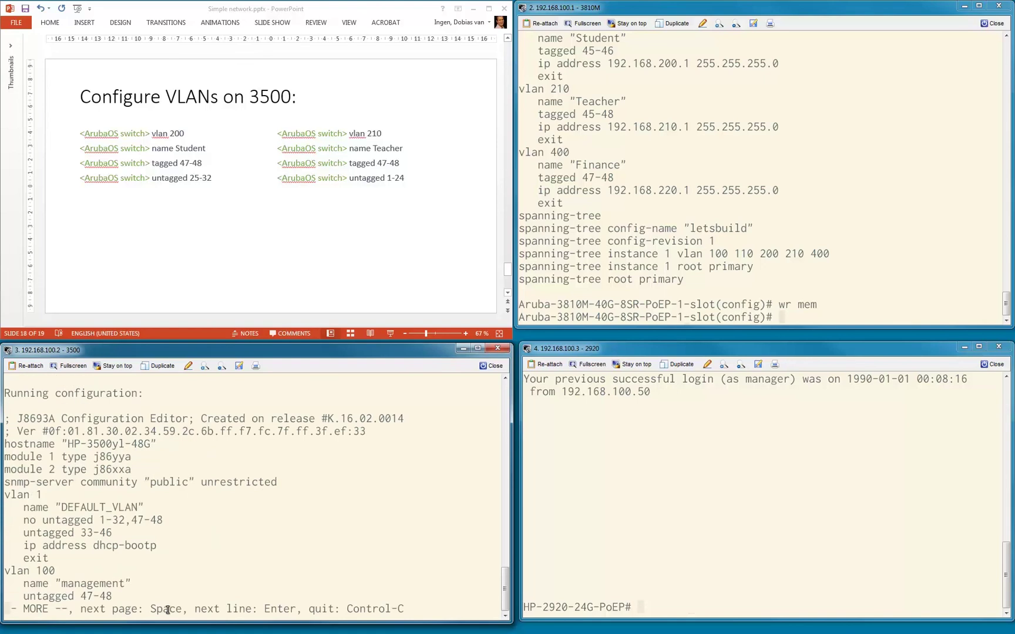
- Finish paging the 3500's show run output, save it with wr mem, and exit the VLAN 210 context
key("space")
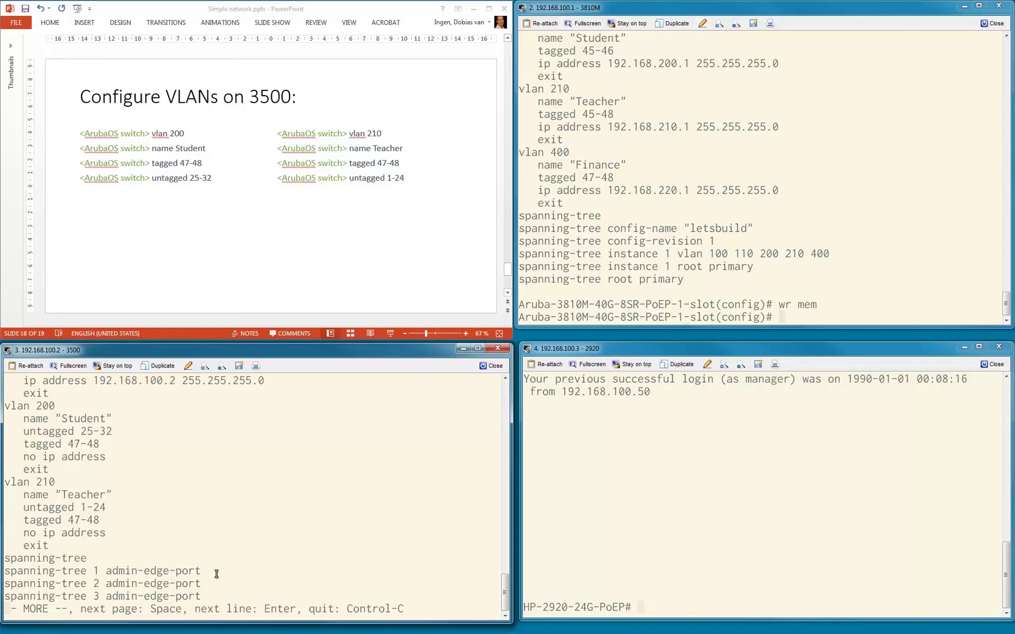
key("space")
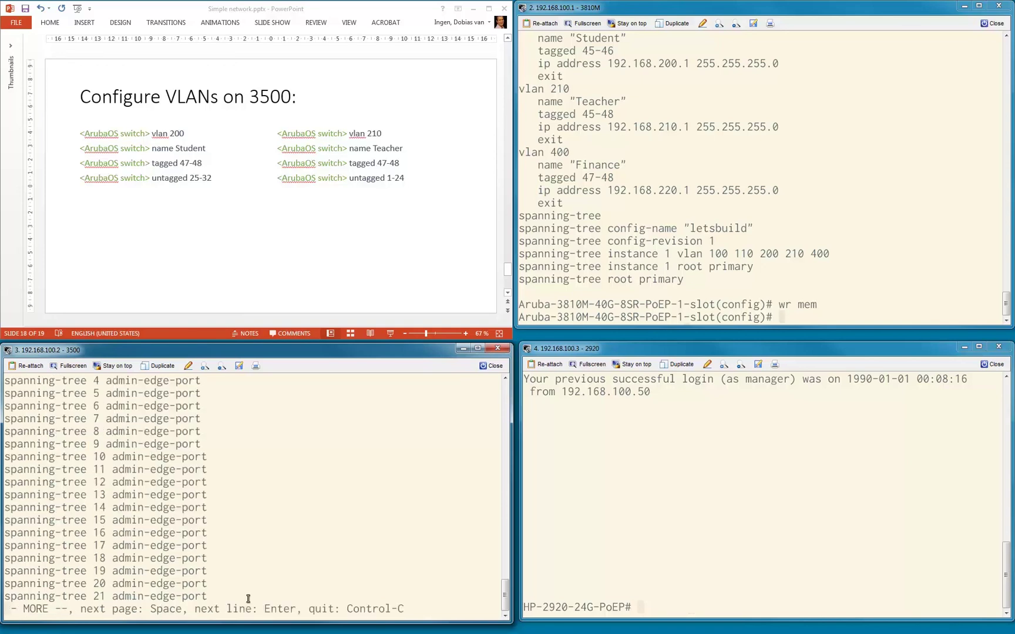
key("ctrl+c")
type("wr mem")
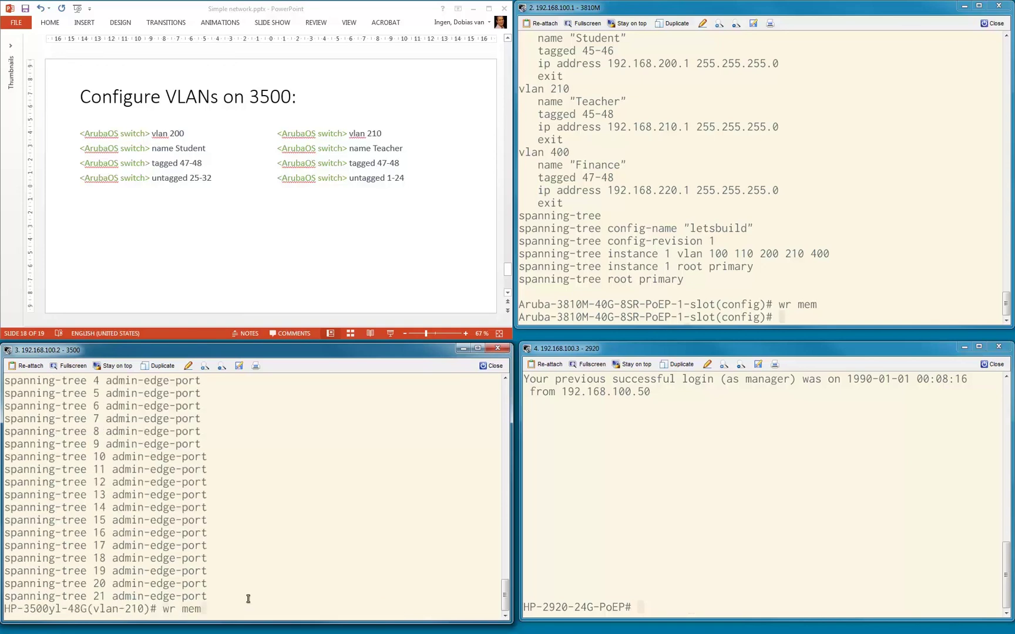
key("Return")
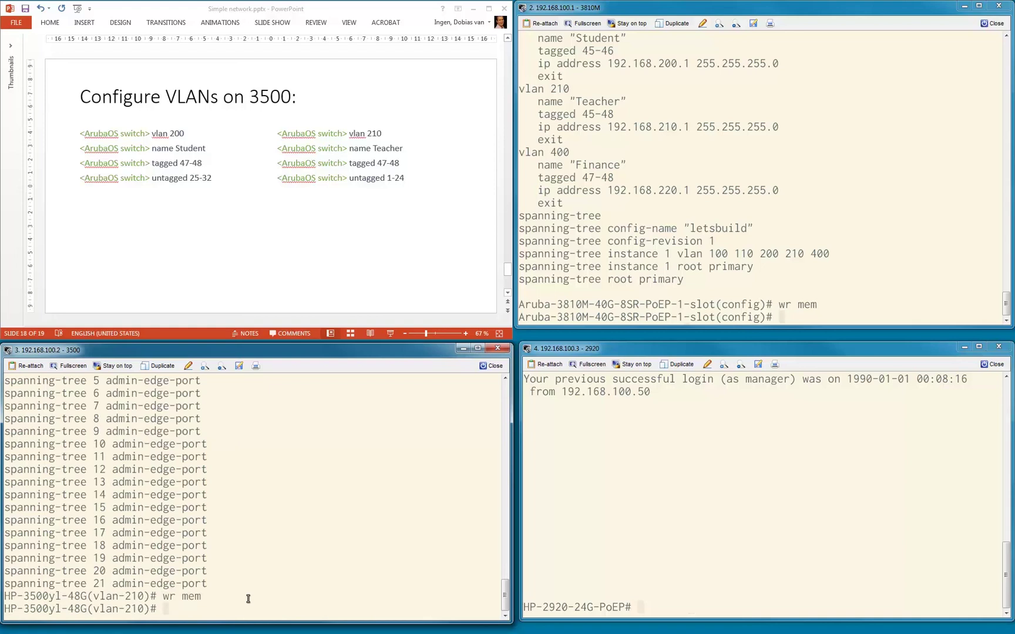
type("exit")
key("Return")
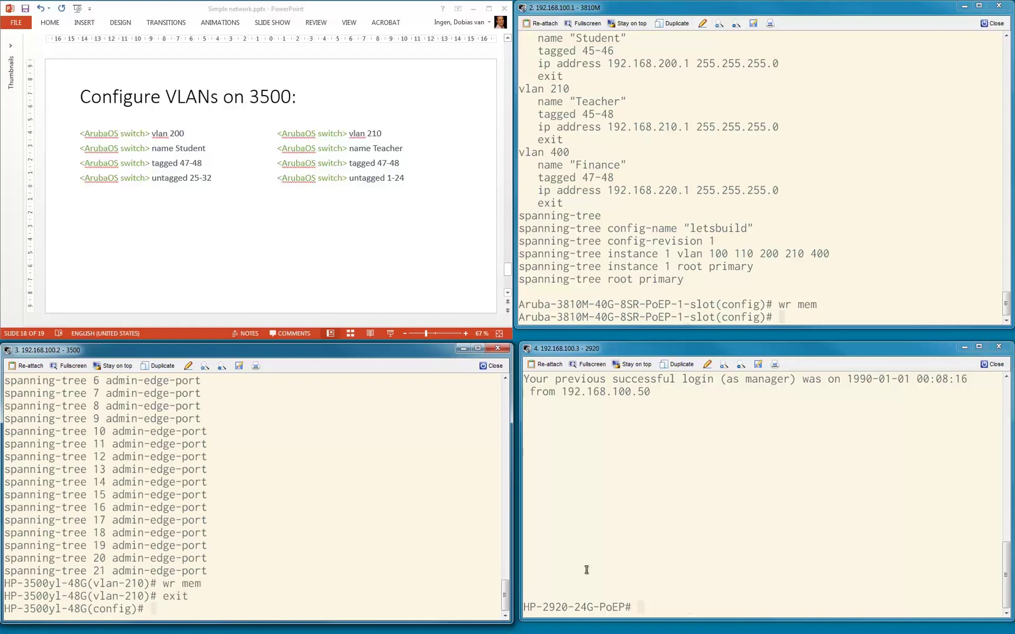
- Advance the slides to the 2920 VLAN slide and focus the 2920 switch session
left_click(508, 295)
left_click(508, 296)
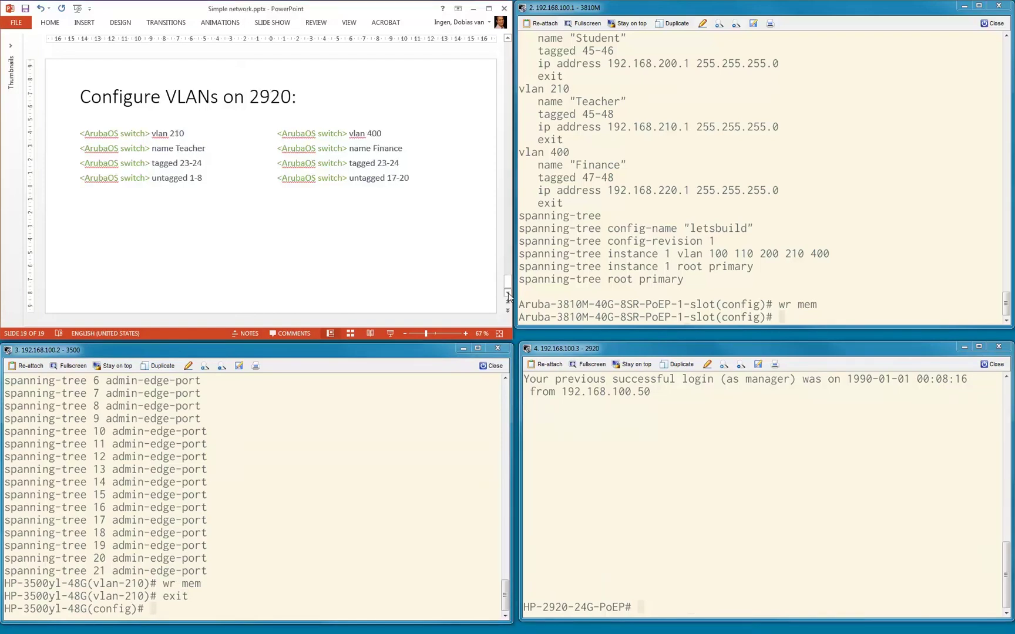
left_click(705, 539)
left_click(705, 562)
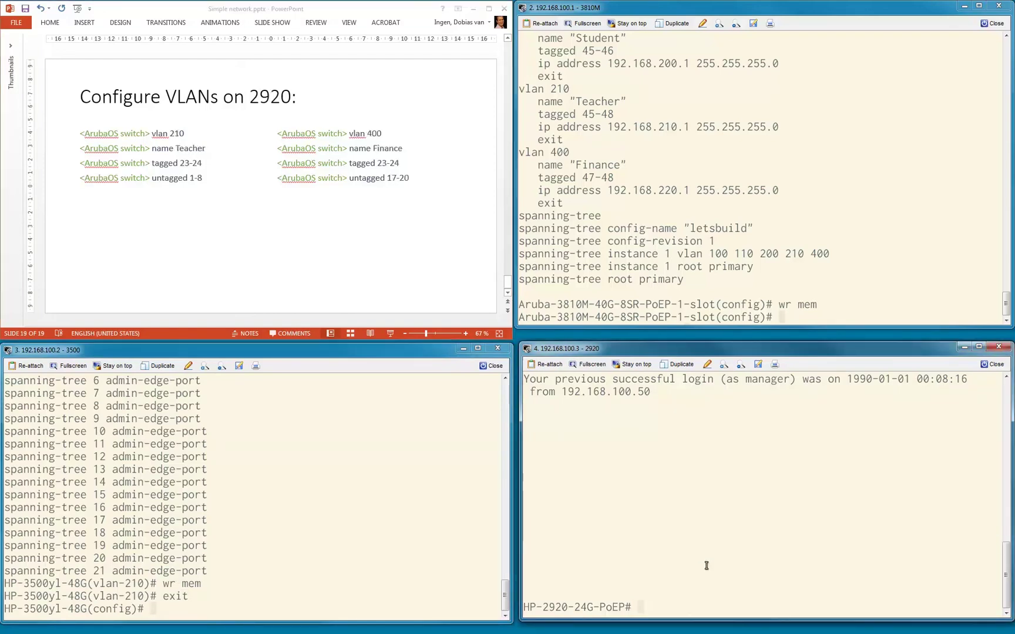
- In config mode, create VLAN 210 named Teacher, tagged on ports 23-24 and untagged on 1-8
type("conf t")
key("Return")
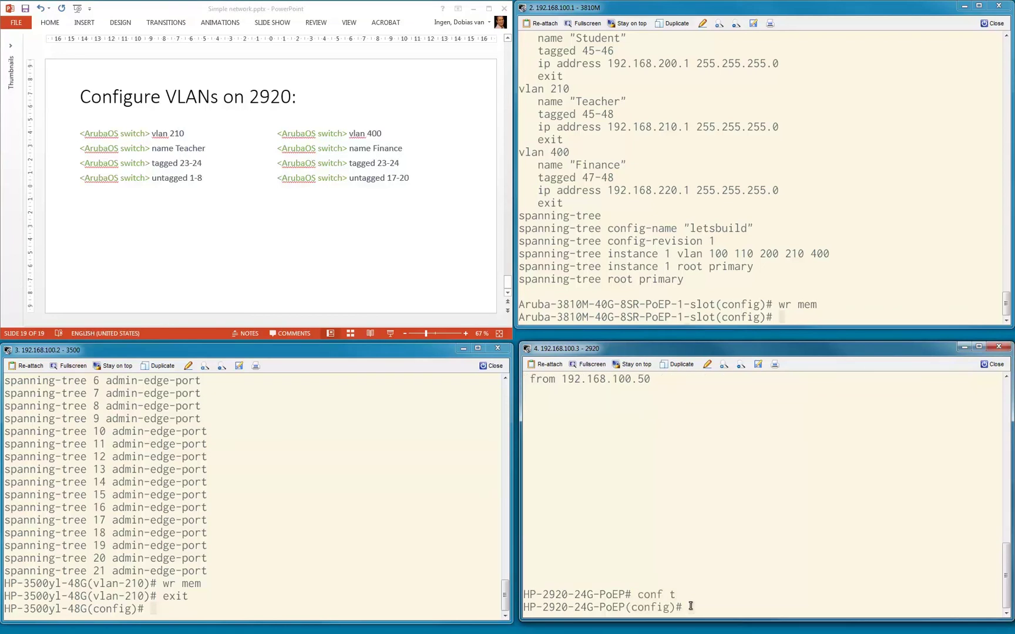
type("name vlan")
key("BackSpace")
key("BackSpace")
key("BackSpace")
key("BackSpace")
key("BackSpace")
key("BackSpace")
key("BackSpace")
key("BackSpace")
key("BackSpace")
type("vlan 210")
key("Return")
type("name Tezcher")
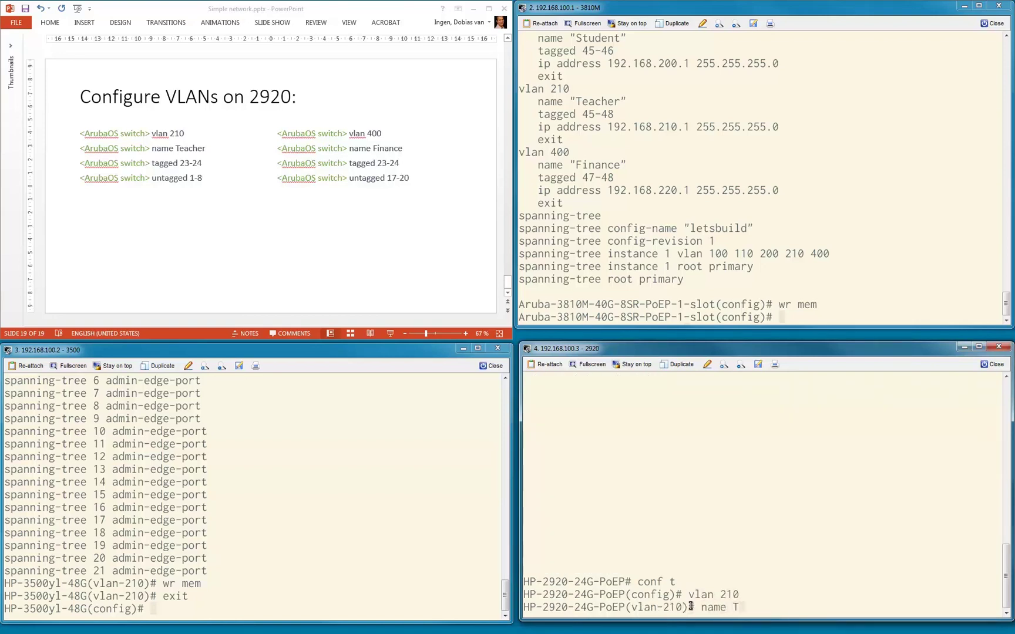
key("BackSpace")
key("BackSpace")
key("BackSpace")
key("BackSpace")
key("BackSpace")
type("acher")
key("Return")
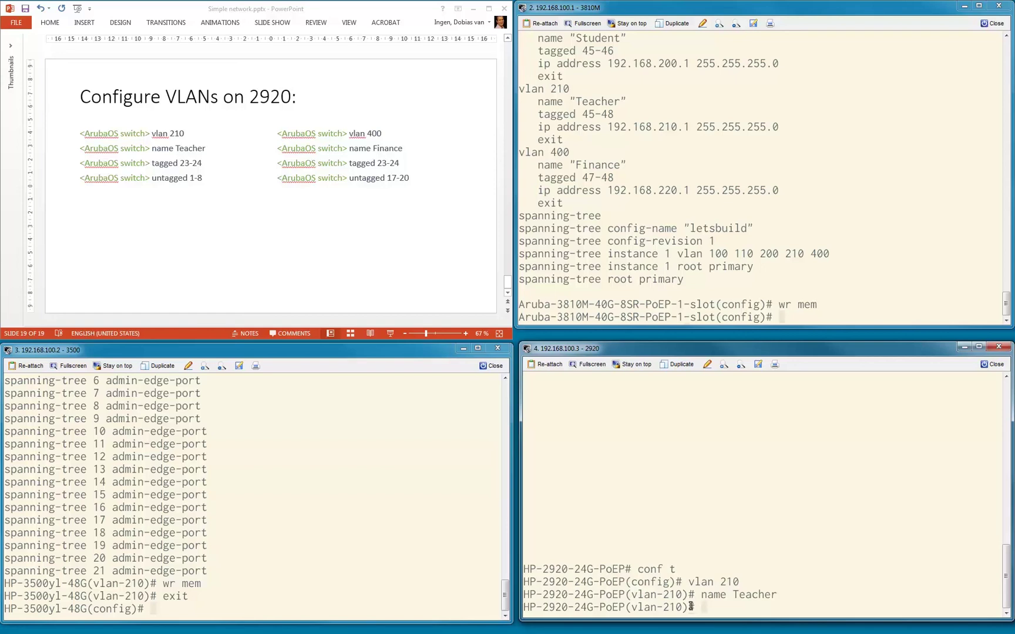
type("tagged 23-24")
key("Return")
type("untag")
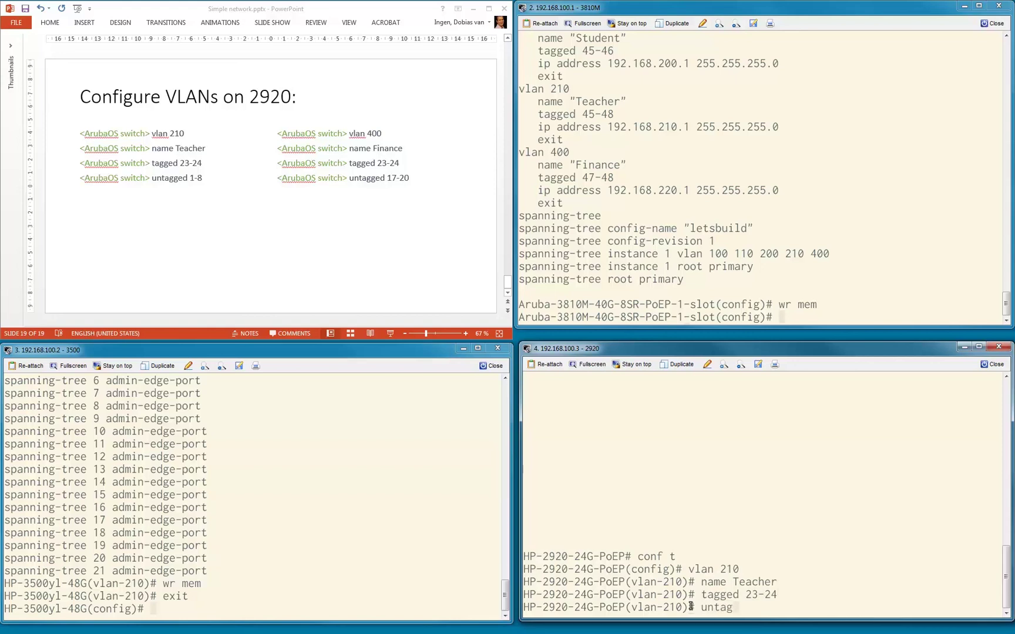
type("ged 1-8")
key("Return")
- Create VLAN 400 named Finance, tagged on ports 23-24 and untagged on 17-20
type("vlan 400")
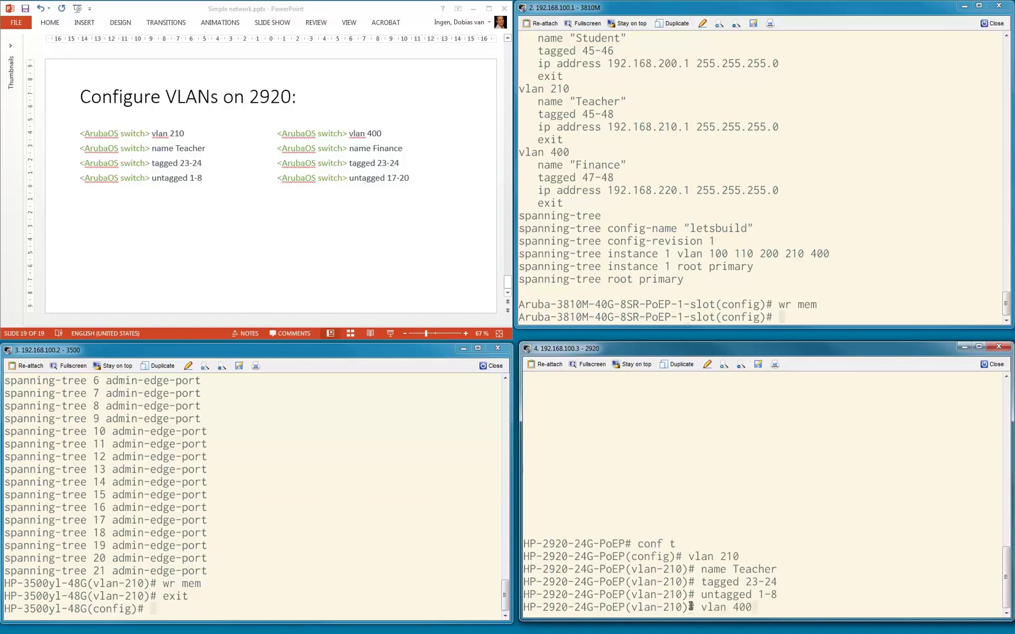
key("Return")
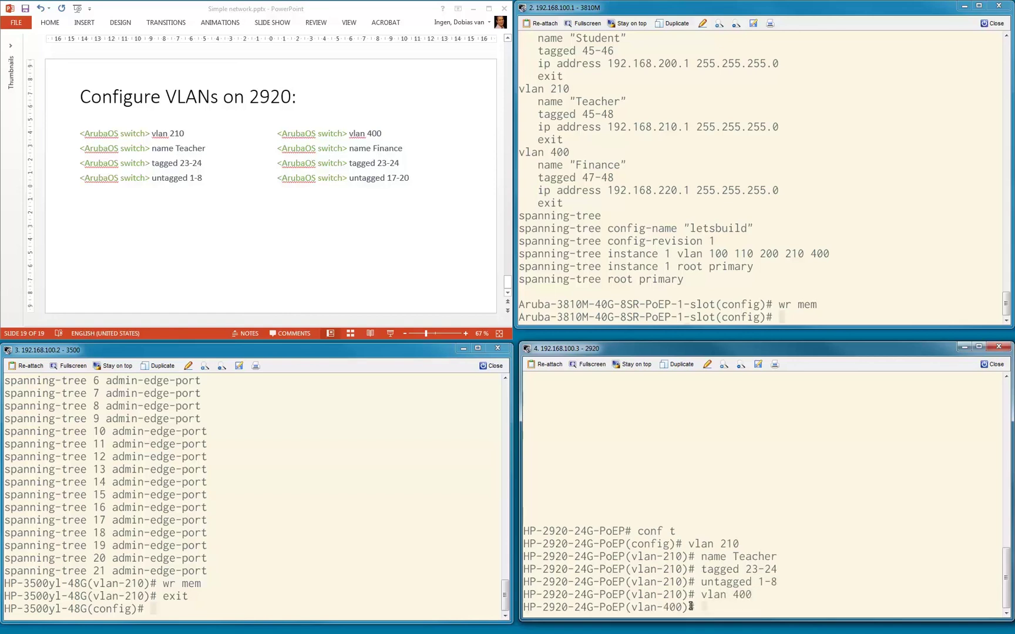
type("name Finance")
key("Return")
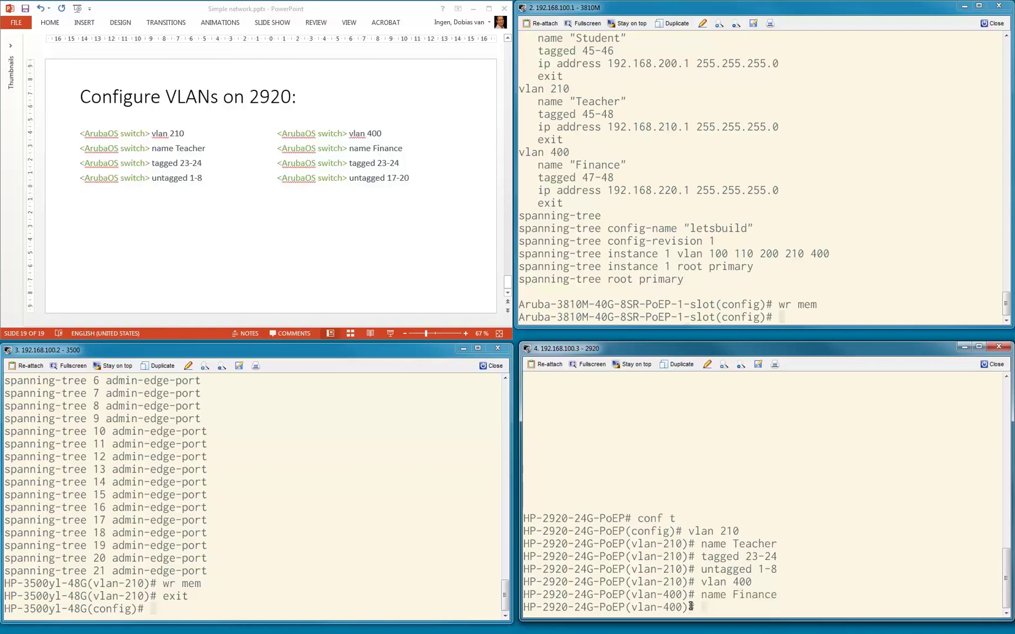
type("tagg 23-24")
key("Return")
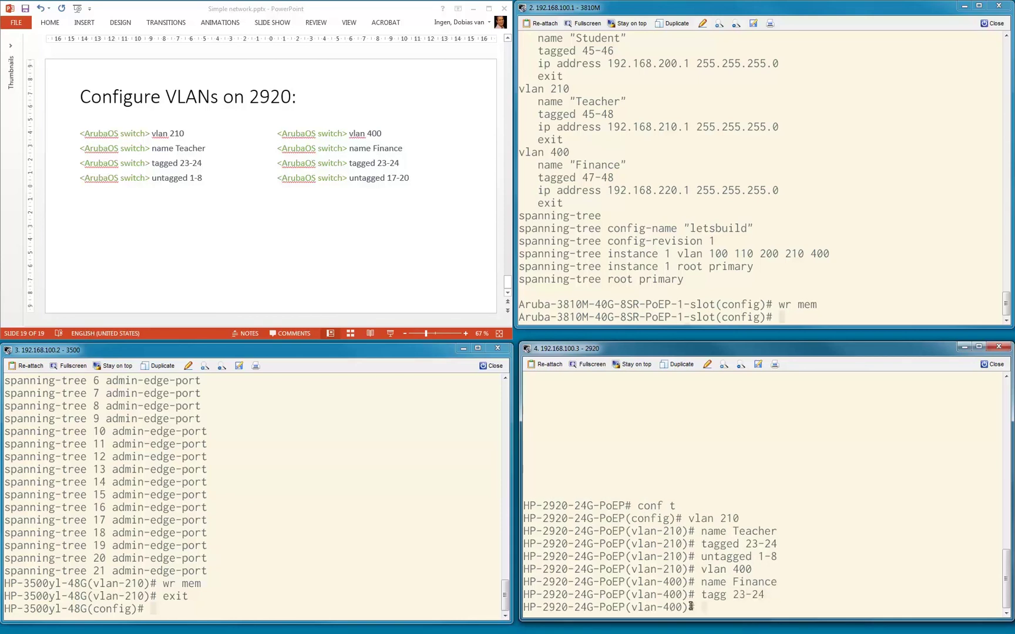
type("unta 17-20")
key("Return")
type("w")
key("BackSpace")
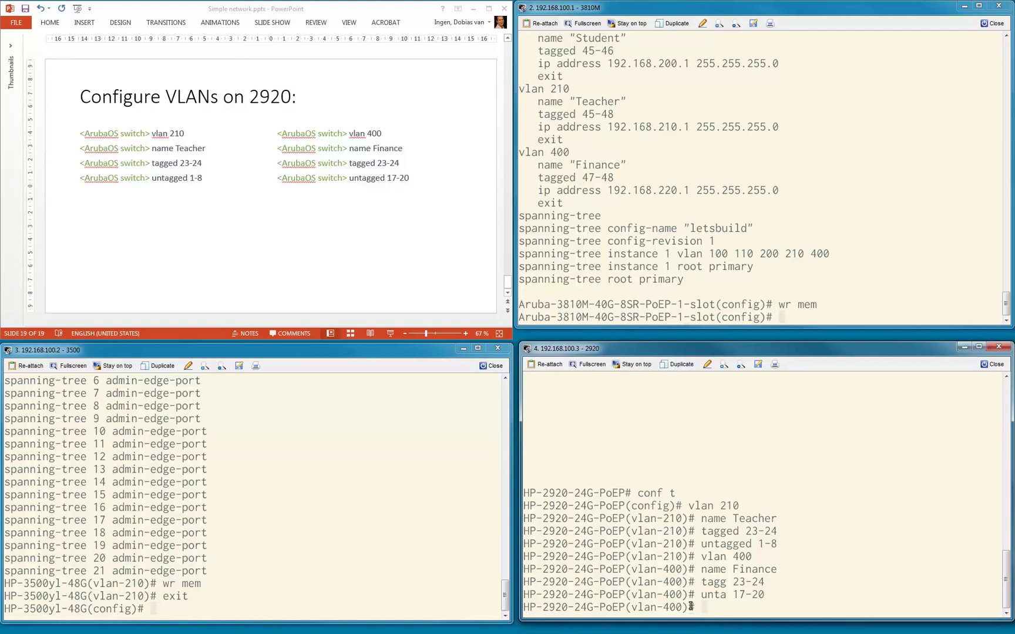
- Run sh run on the 2920 and page through it to check VLANs 210 and 400
type("sh run")
key("Return")
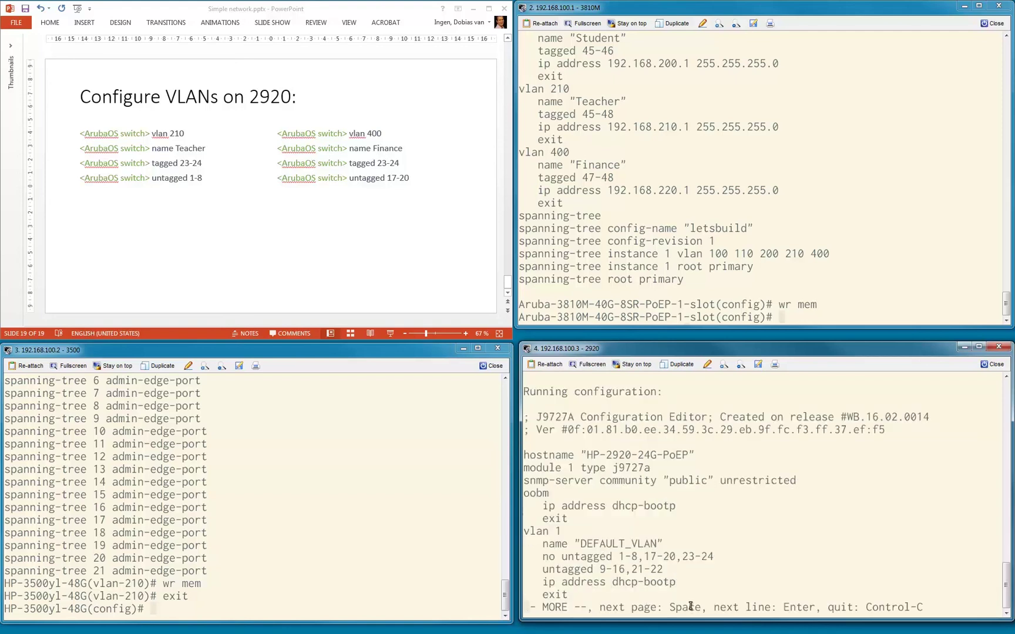
key("space")
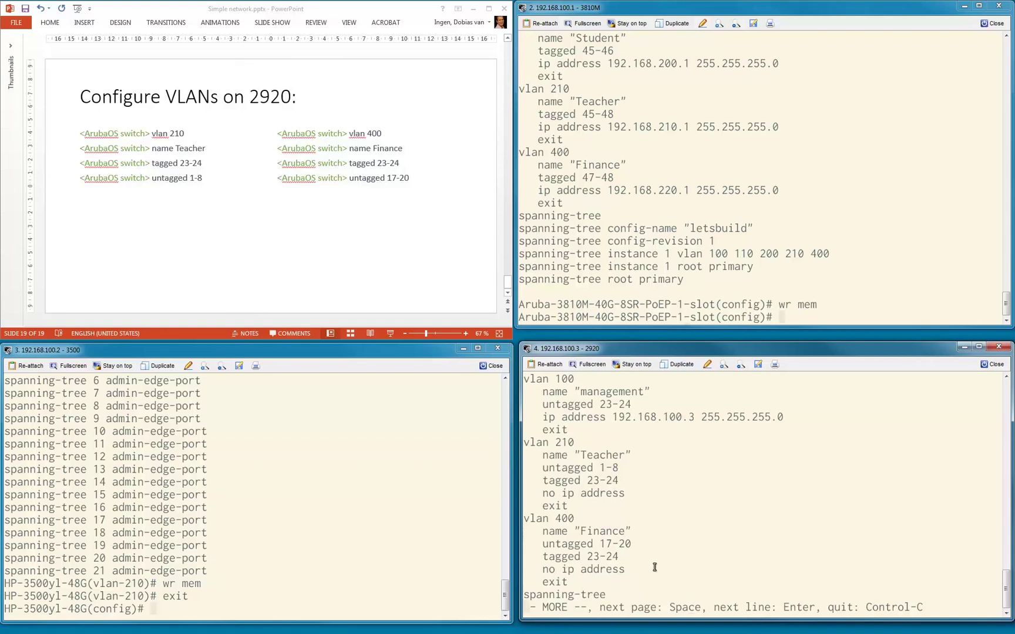
key("ctrl+c")
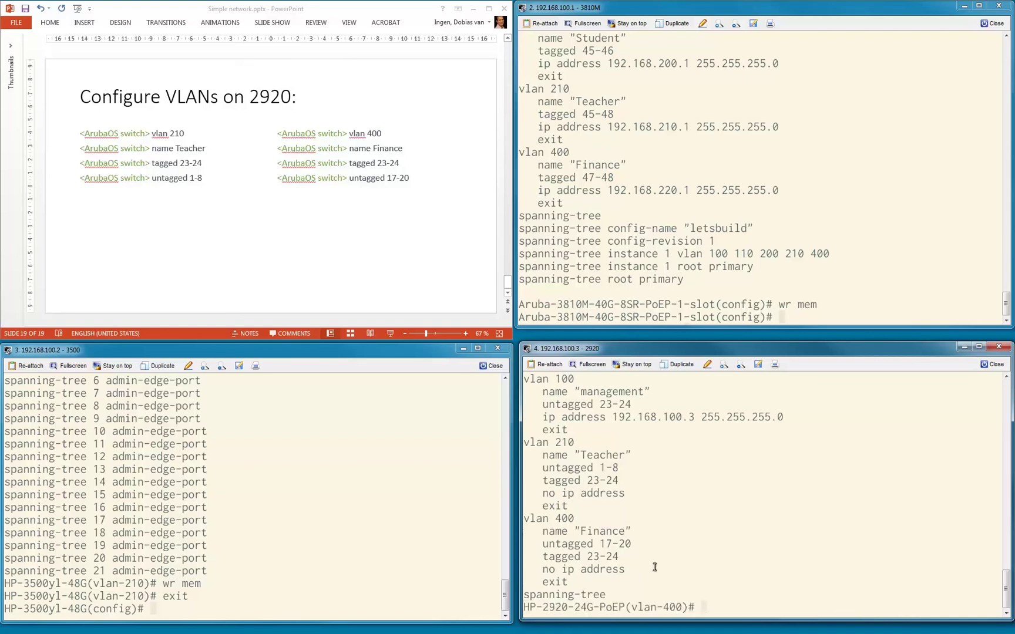
- Save the 2920 configuration with wr mem and exit twice to the main prompt
type("wr mem")
key("Return")
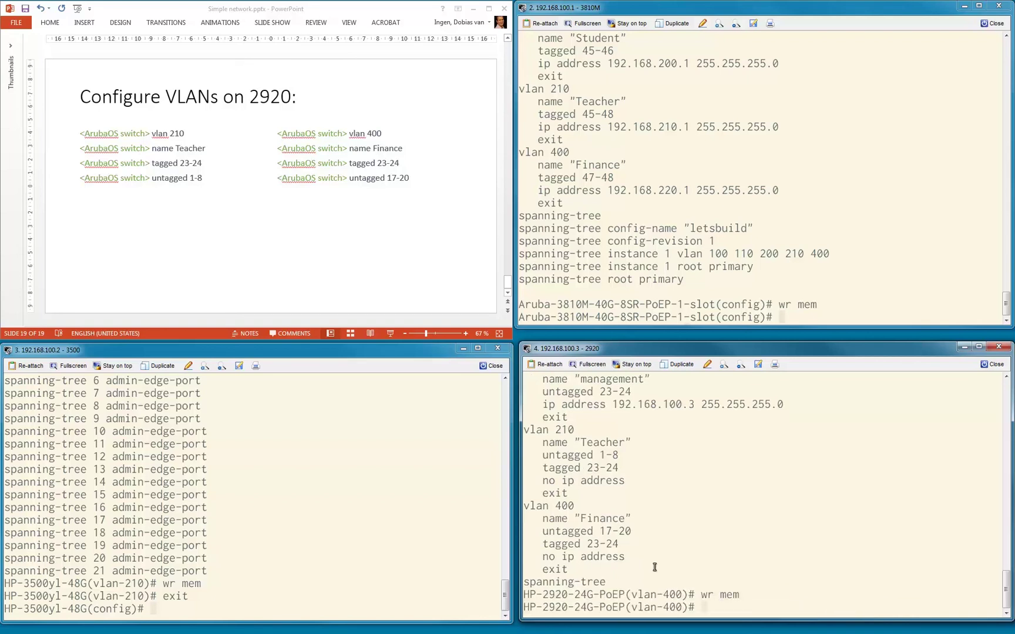
type("exit")
key("Return")
type("exit")
key("Return")
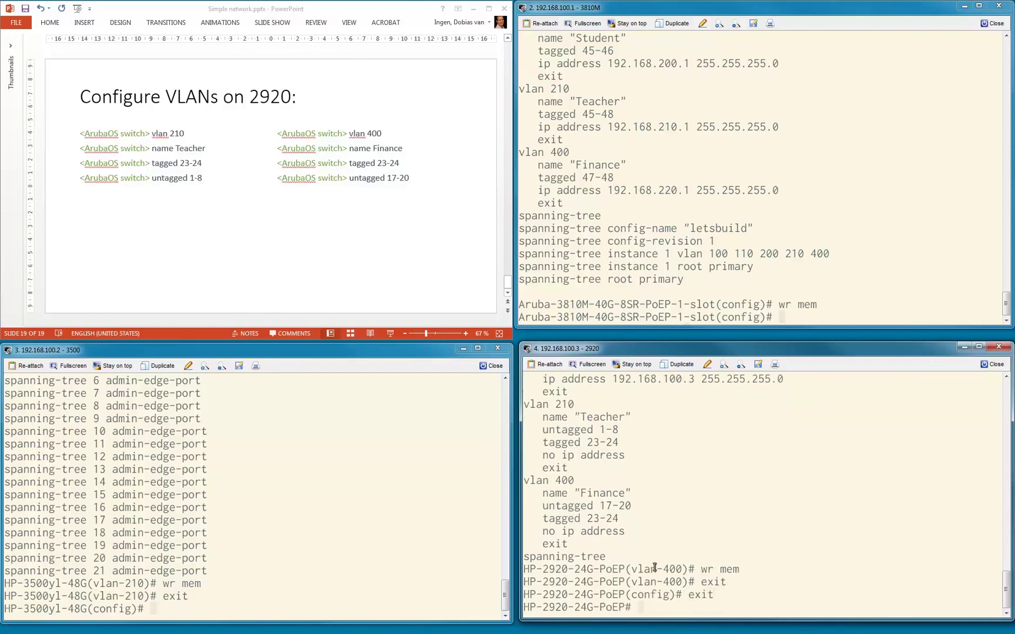
- Step the slides back to the network diagram of the 3810M, 3500 and 2920 switches
left_click(403, 541)
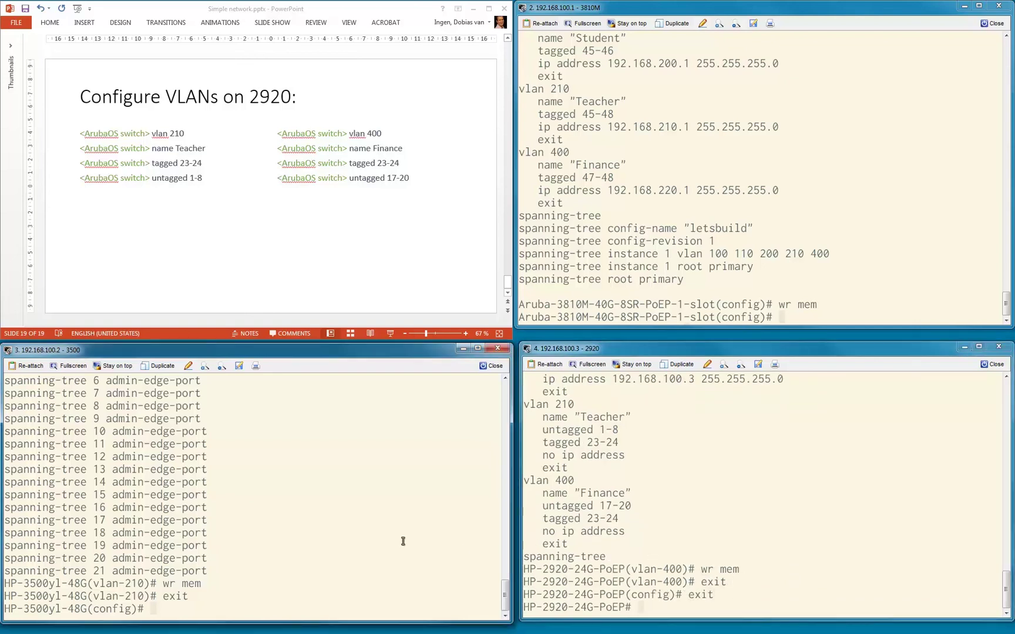
left_click(507, 38)
left_click(507, 37)
left_click(507, 37)
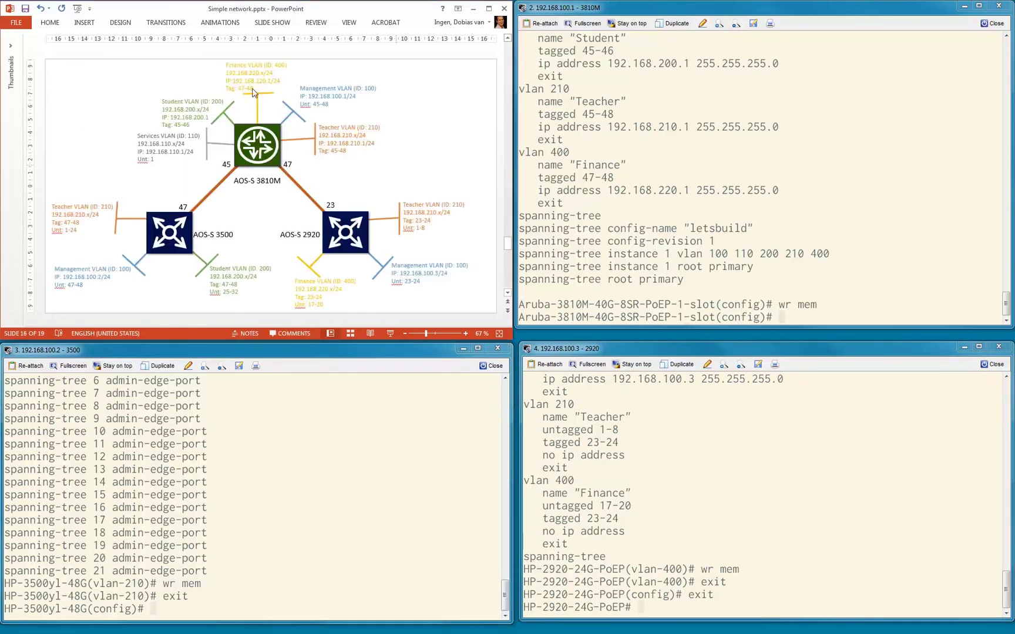